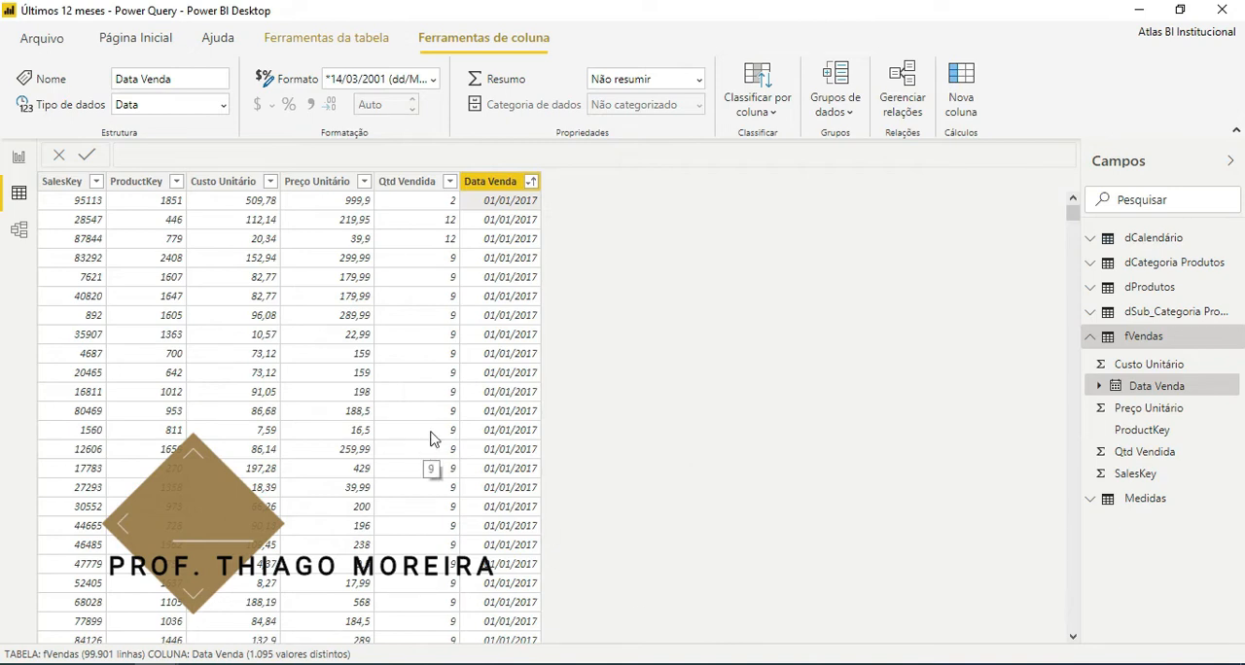
left_click(499, 223)
left_click(511, 202)
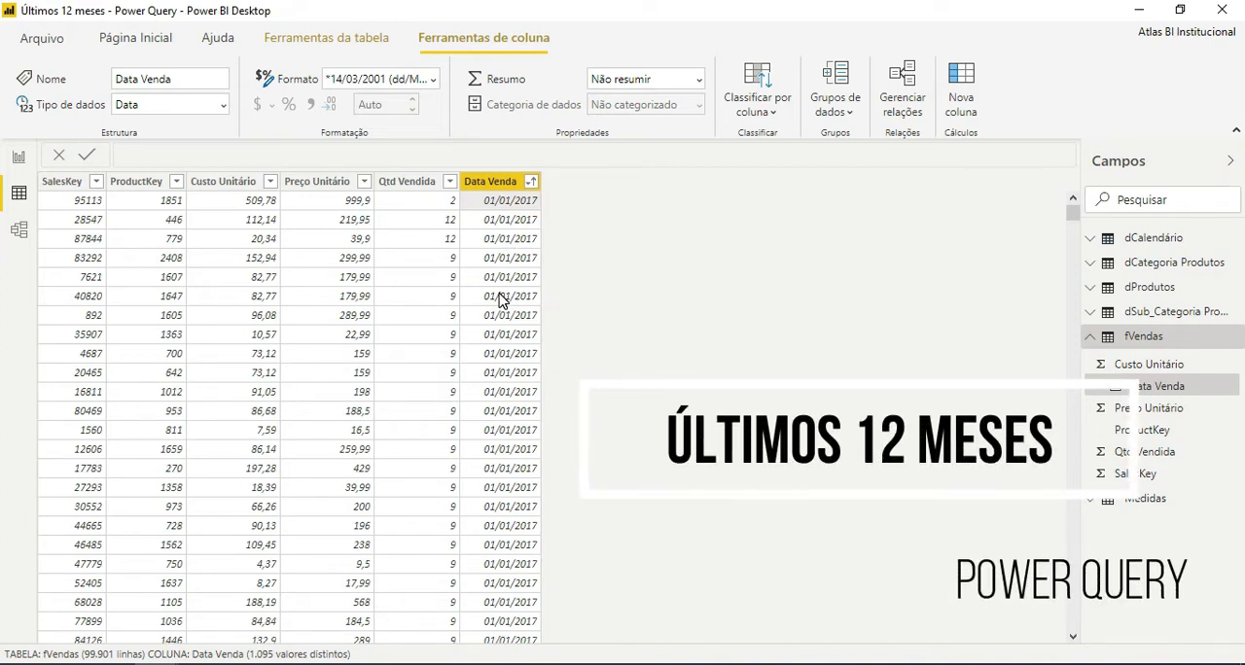
left_click(145, 39)
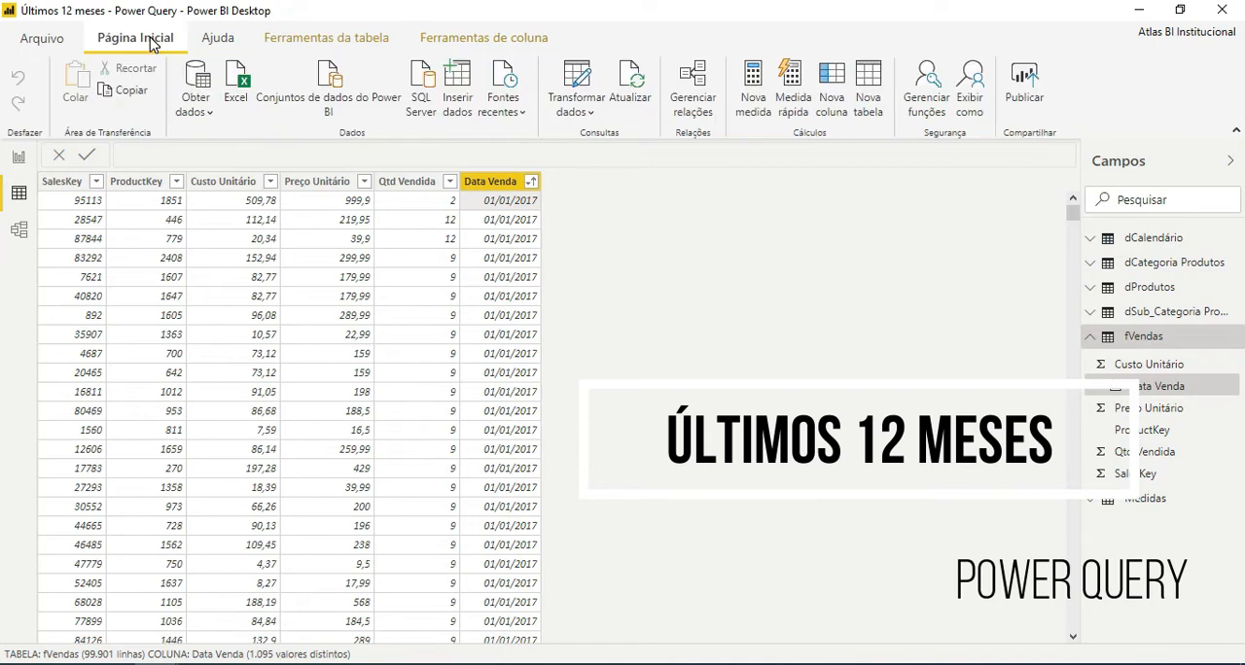
left_click(574, 87)
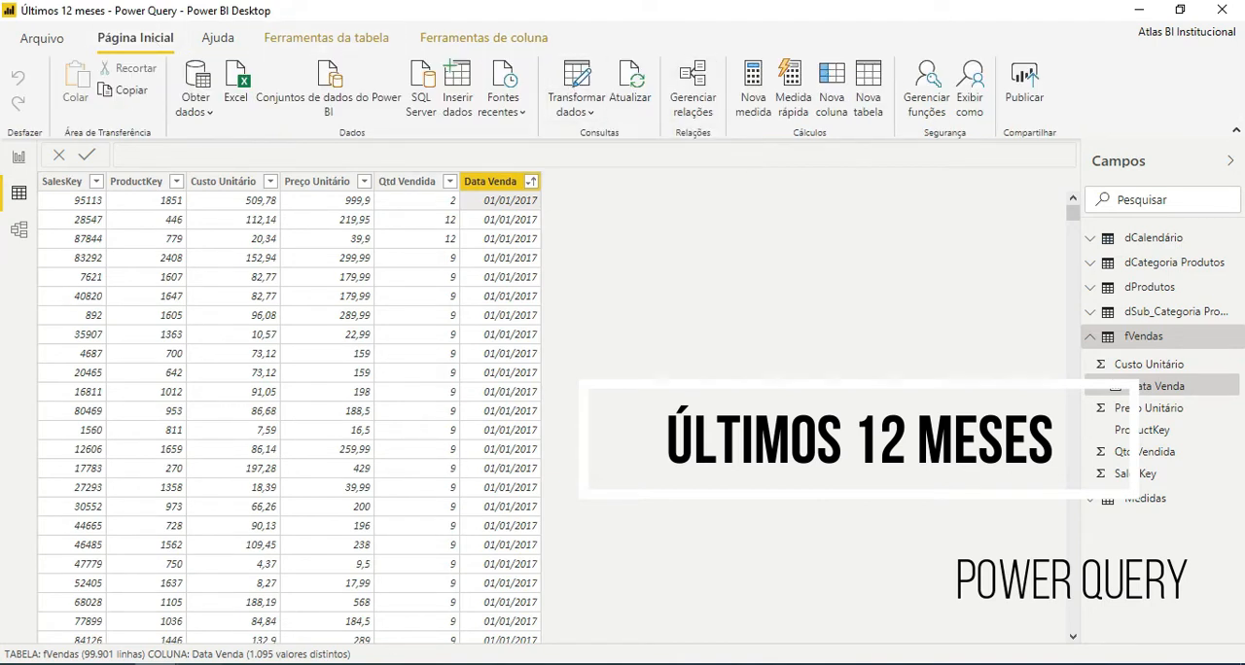
left_click(291, 601)
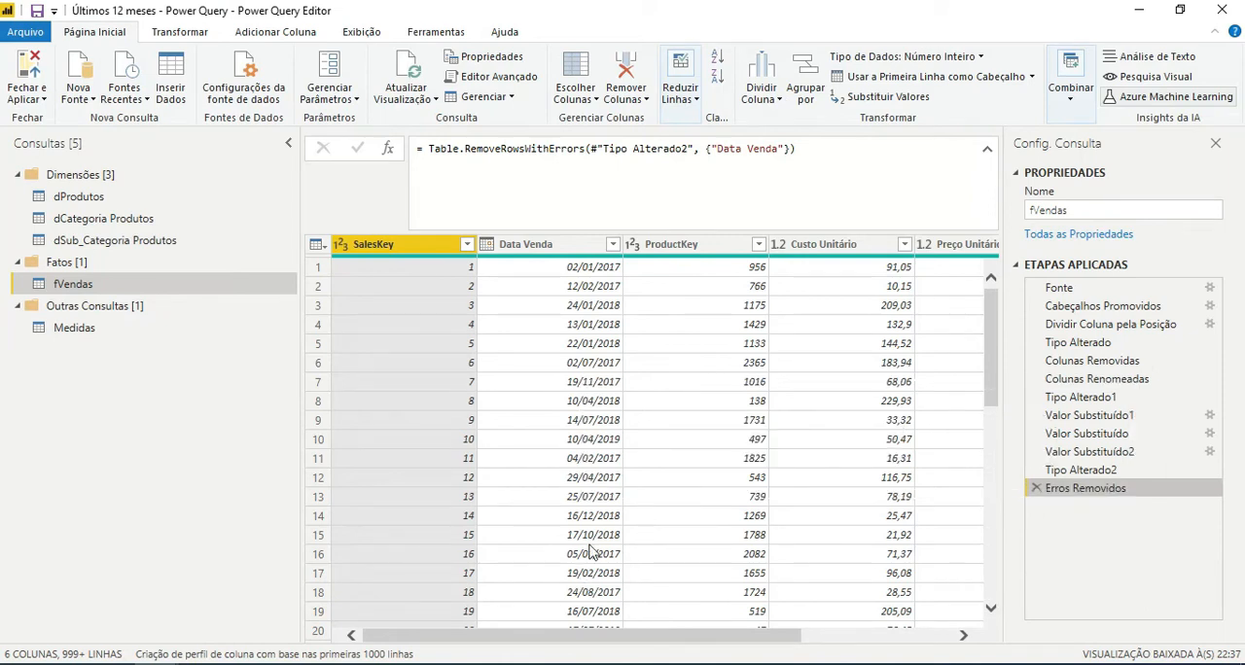
left_click(123, 611)
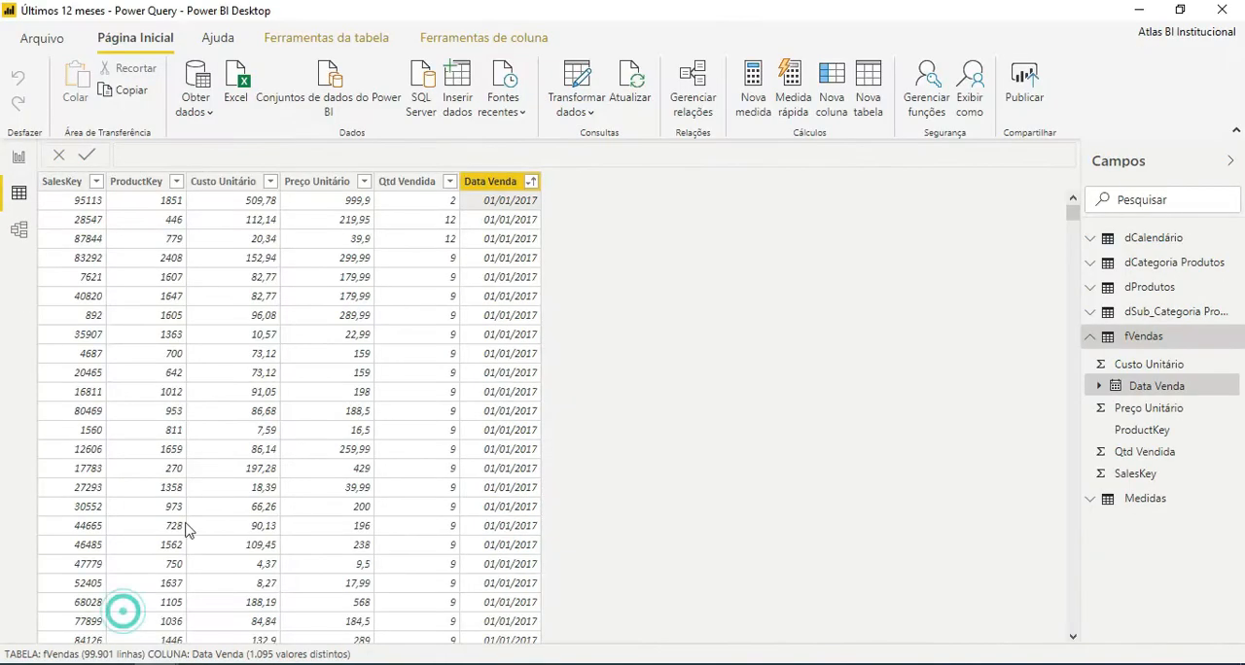
Review the dates listed in the Data Venda column's filter in the fVendas table, leaving the filter unchanged.
left_click(531, 184)
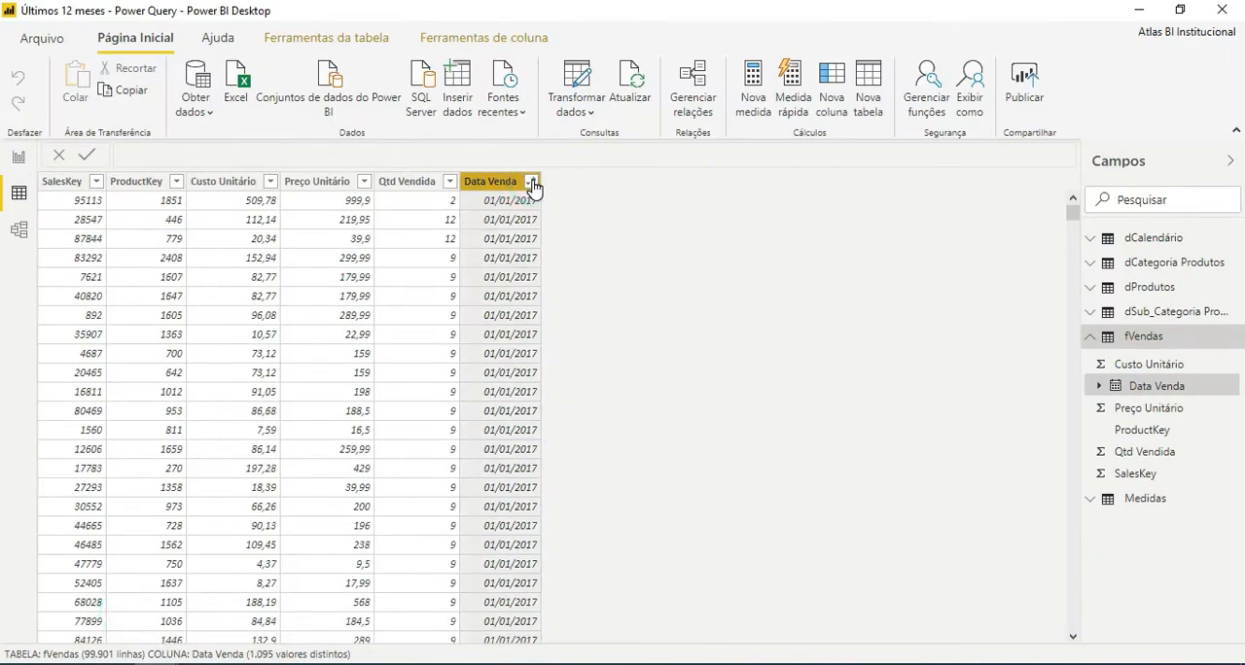
left_click(531, 183)
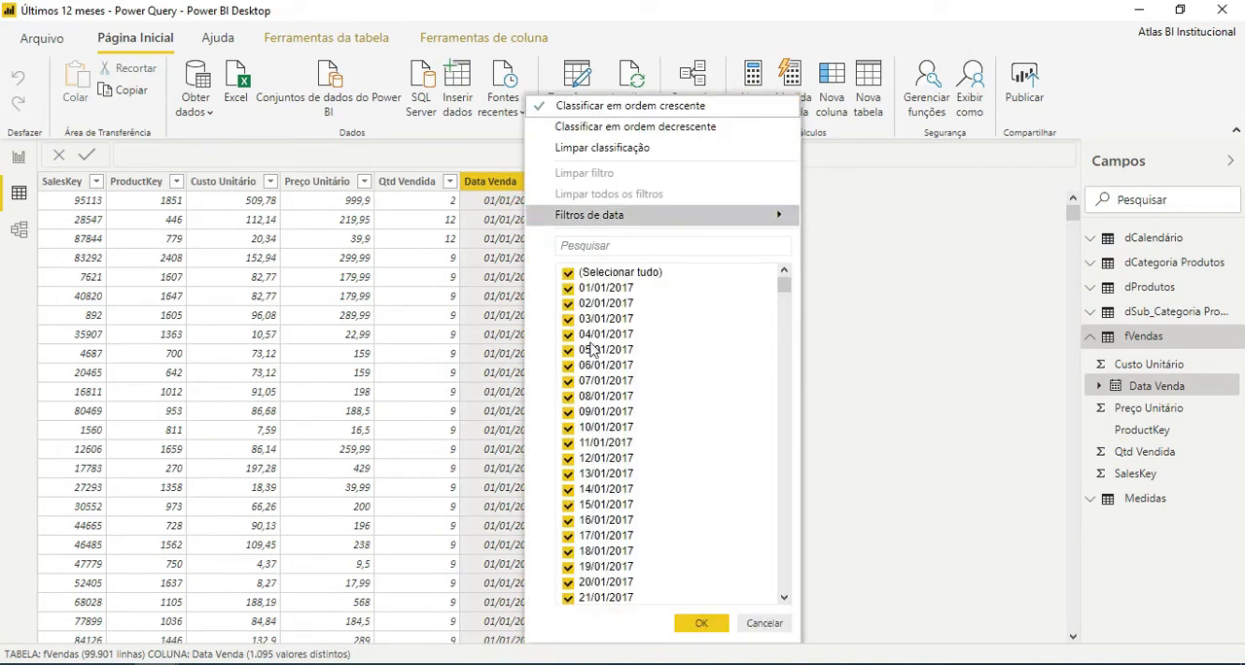
left_click_drag(786, 287, 769, 614)
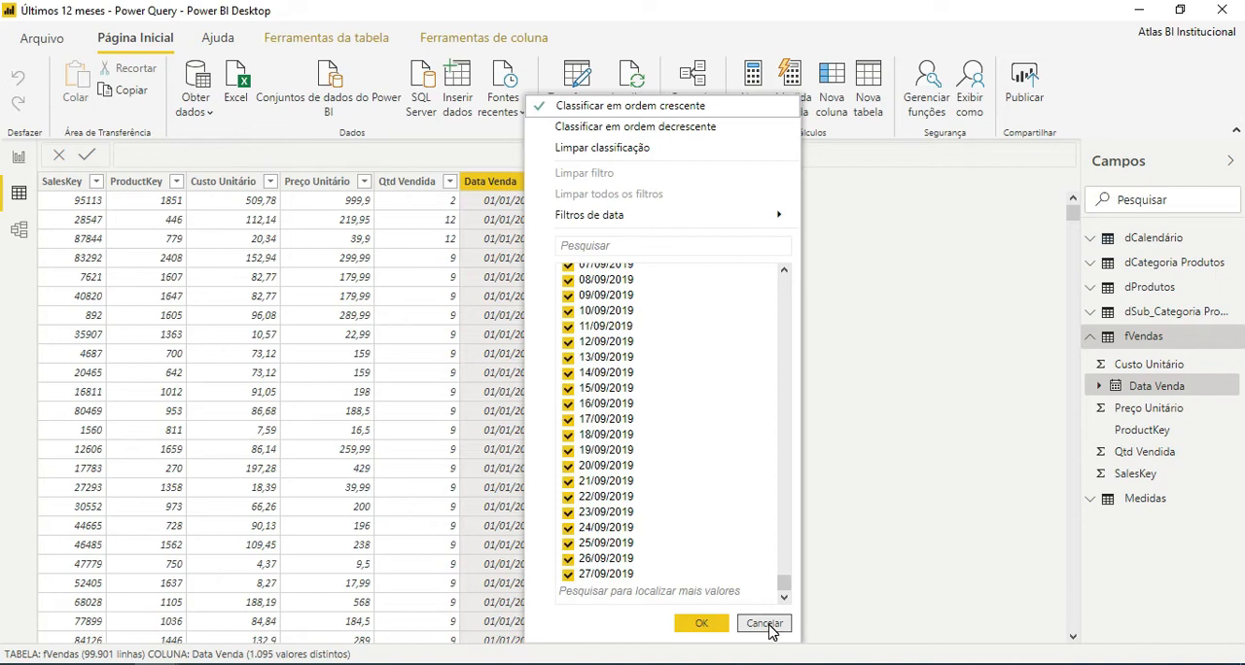
left_click(766, 623)
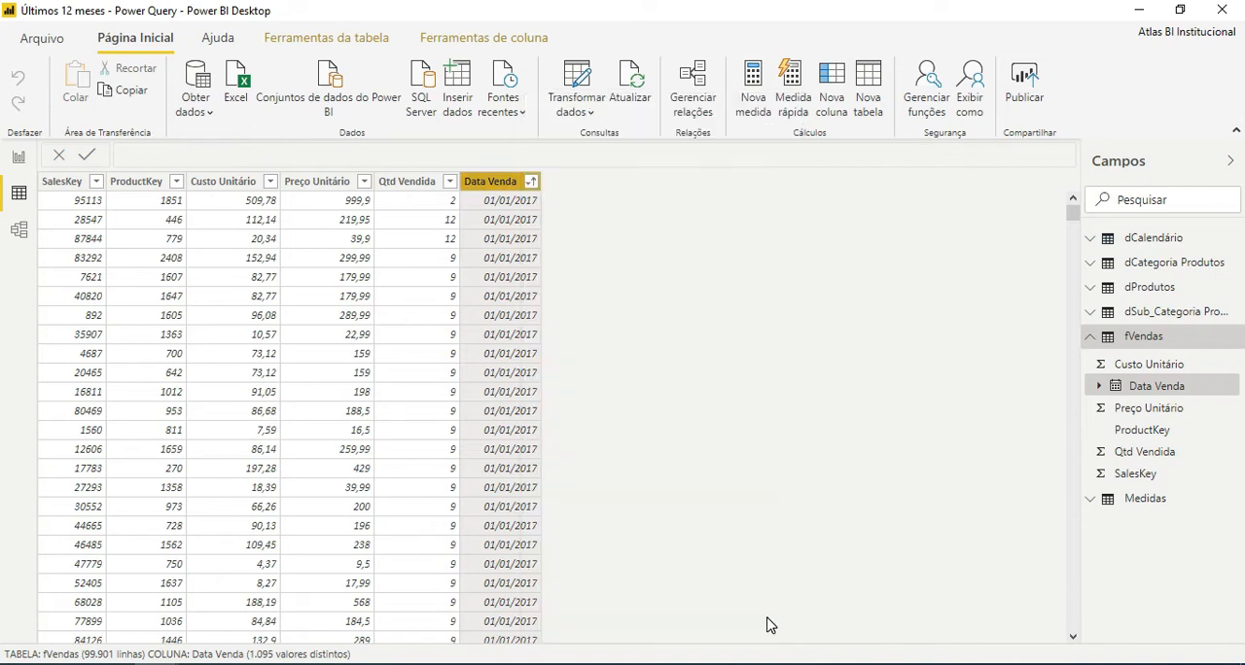
Open the Power Query Editor and filter the fVendas Data Venda column with the month date filter Mês Passado.
left_click(583, 80)
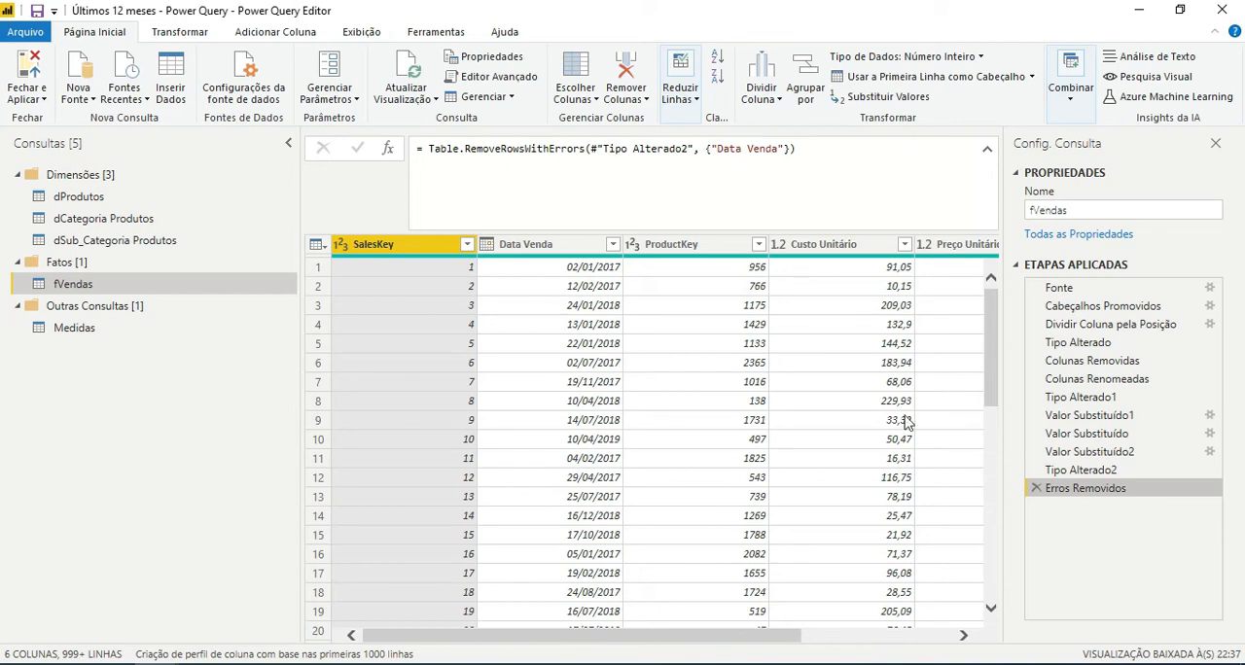
mouse_move(609, 635)
left_mouse_down()
mouse_move(833, 632)
mouse_move(853, 655)
mouse_move(619, 660)
mouse_move(592, 648)
left_mouse_up()
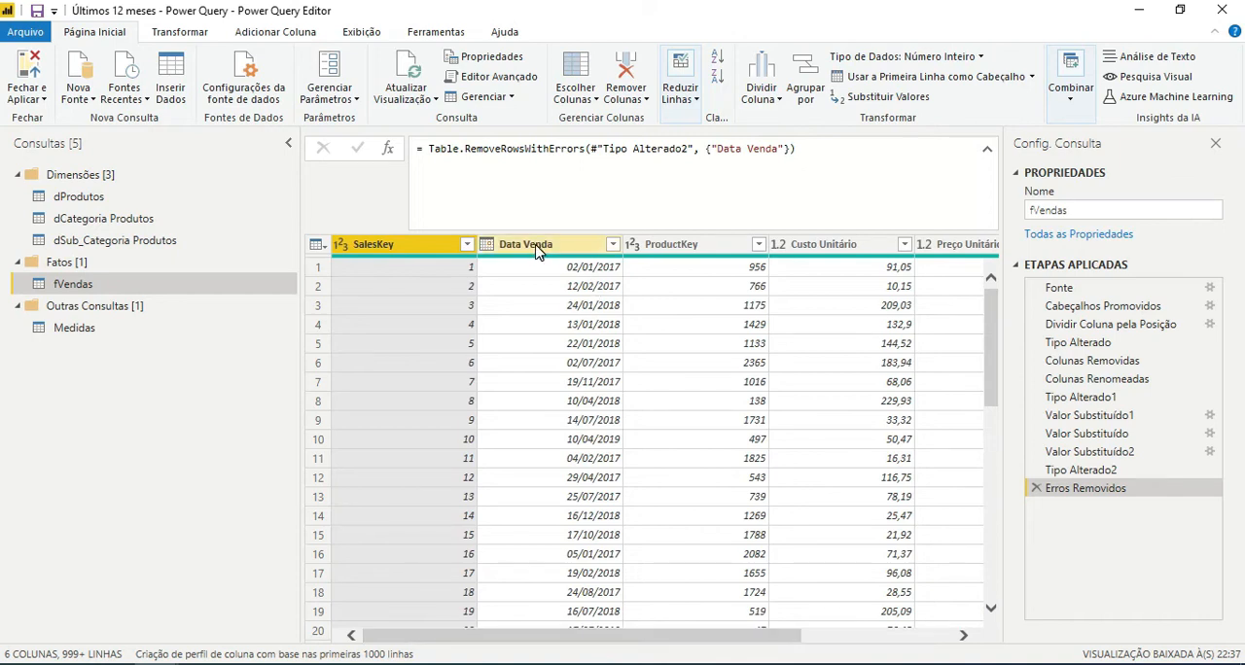
left_click(986, 149)
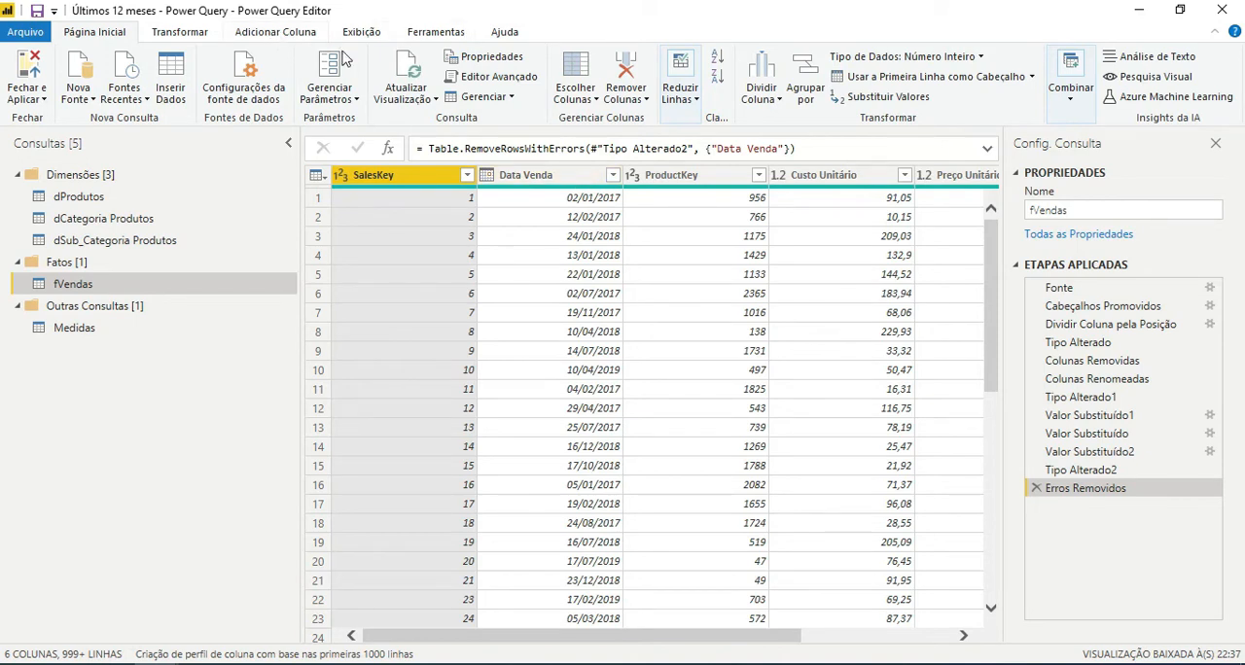
left_click(611, 181)
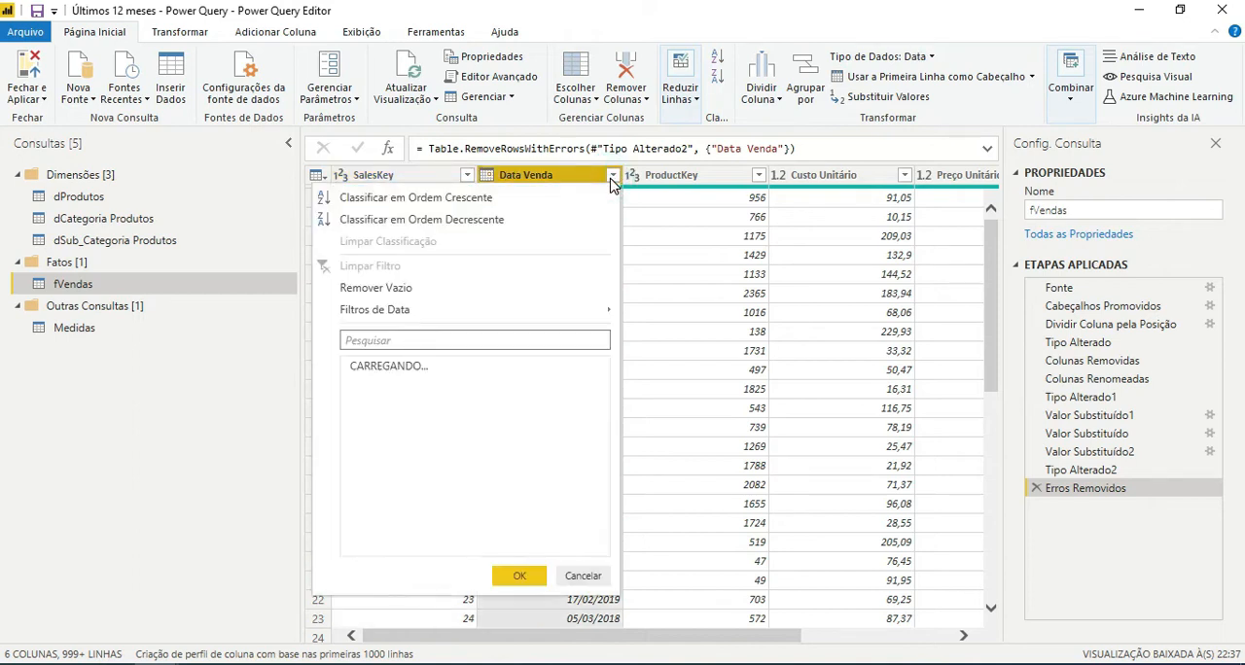
mouse_move(576, 321)
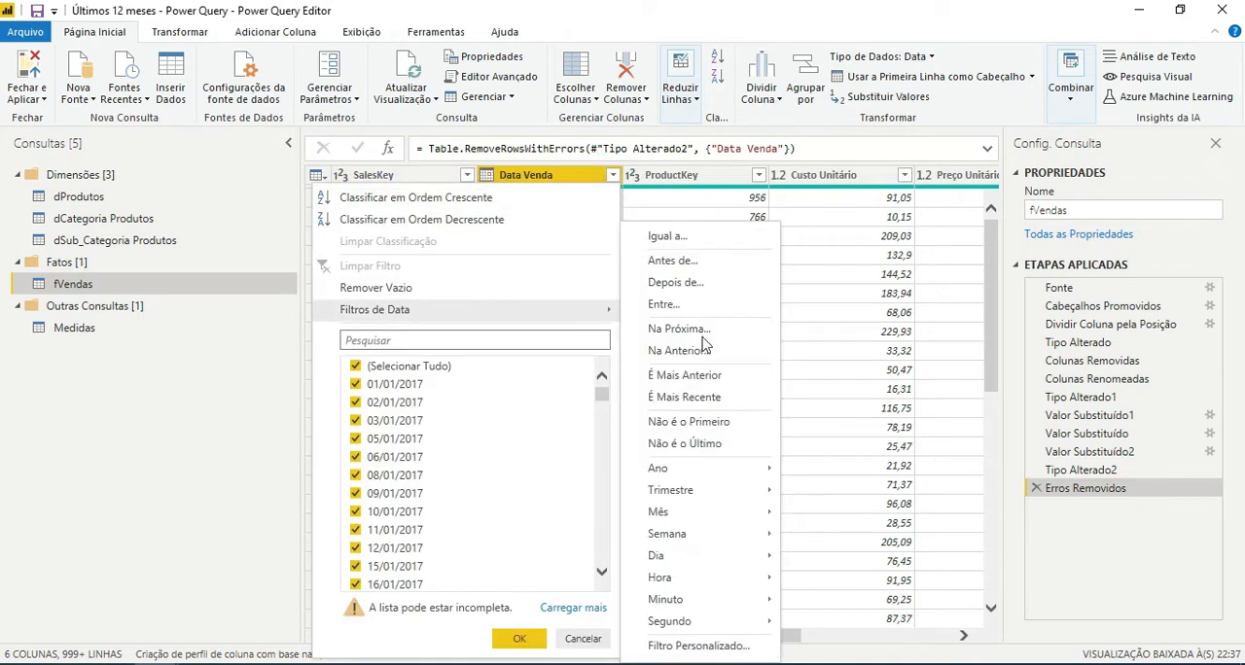
mouse_move(715, 520)
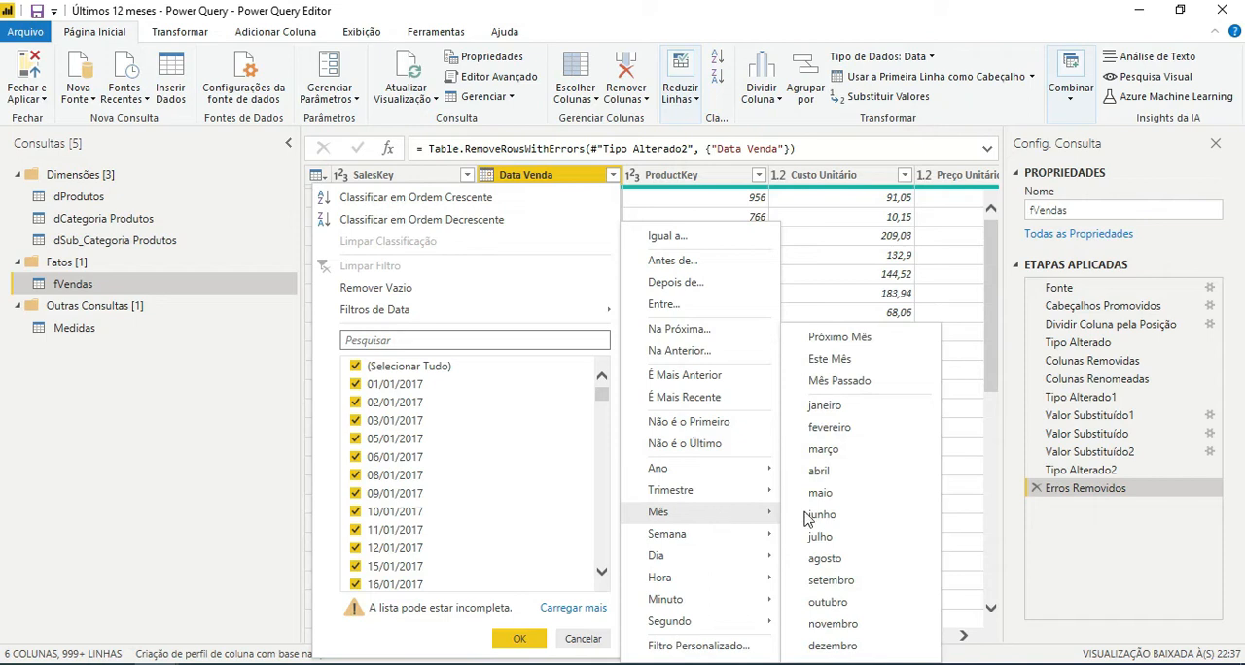
left_click(868, 388)
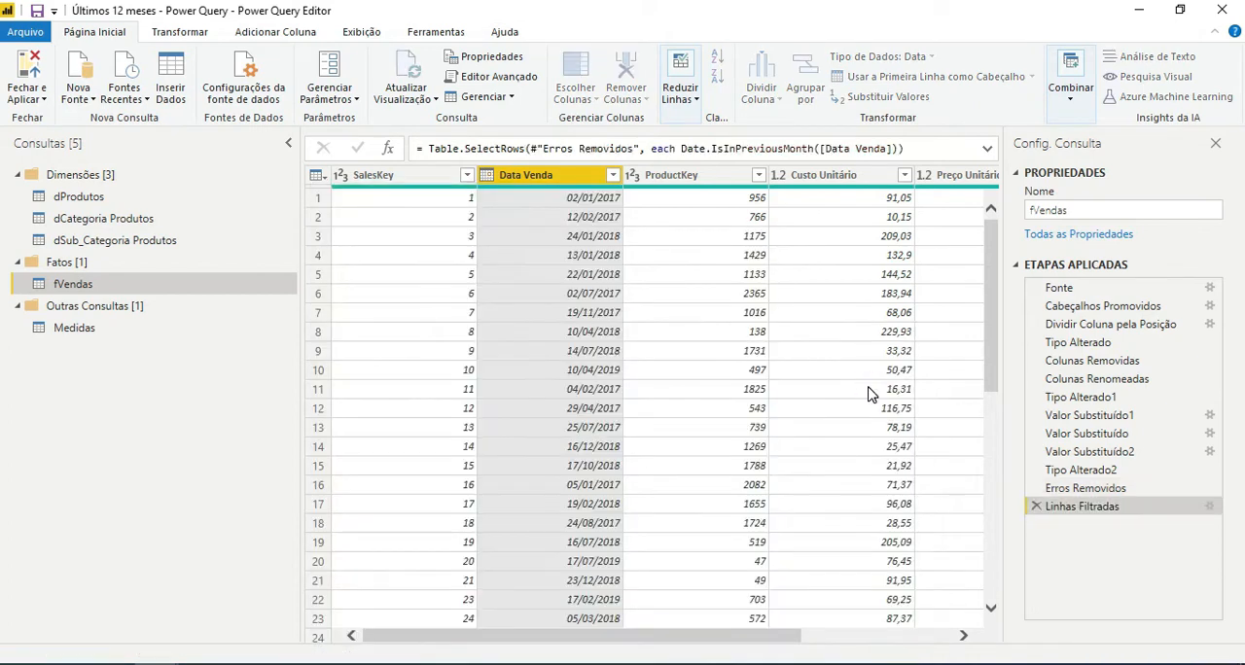
Remove the Date.IsInPreviousMonth condition after "each" in the Linhas Filtradas step's formula.
left_click(987, 148)
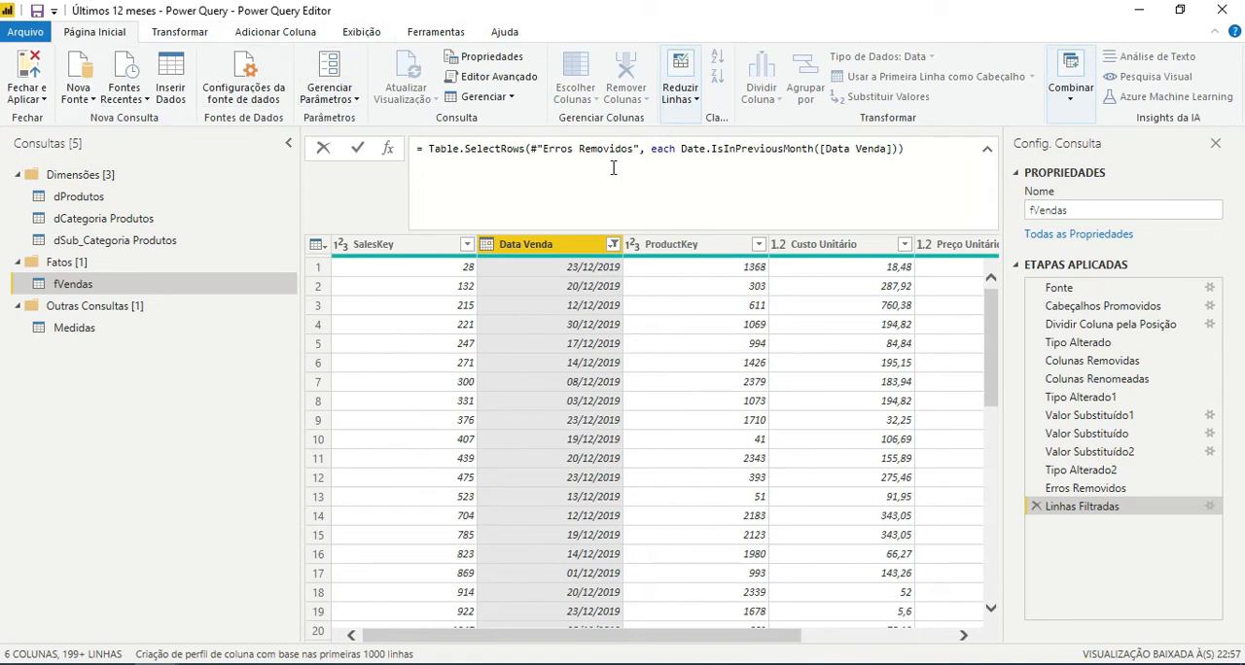
left_click(916, 153)
key("BackSpace")
key("BackSpace")
key("BackSpace")
key("BackSpace")
key("BackSpace")
key("BackSpace")
key("BackSpace")
key("BackSpace")
key("BackSpace")
key("BackSpace")
key("BackSpace")
key("BackSpace")
key("BackSpace")
key("BackSpace")
key("BackSpace")
key("BackSpace")
key("BackSpace")
key("BackSpace")
key("BackSpace")
key("BackSpace")
key("BackSpace")
key("BackSpace")
key("BackSpace")
key("BackSpace")
key("BackSpace")
key("BackSpace")
key("BackSpace")
key("BackSpace")
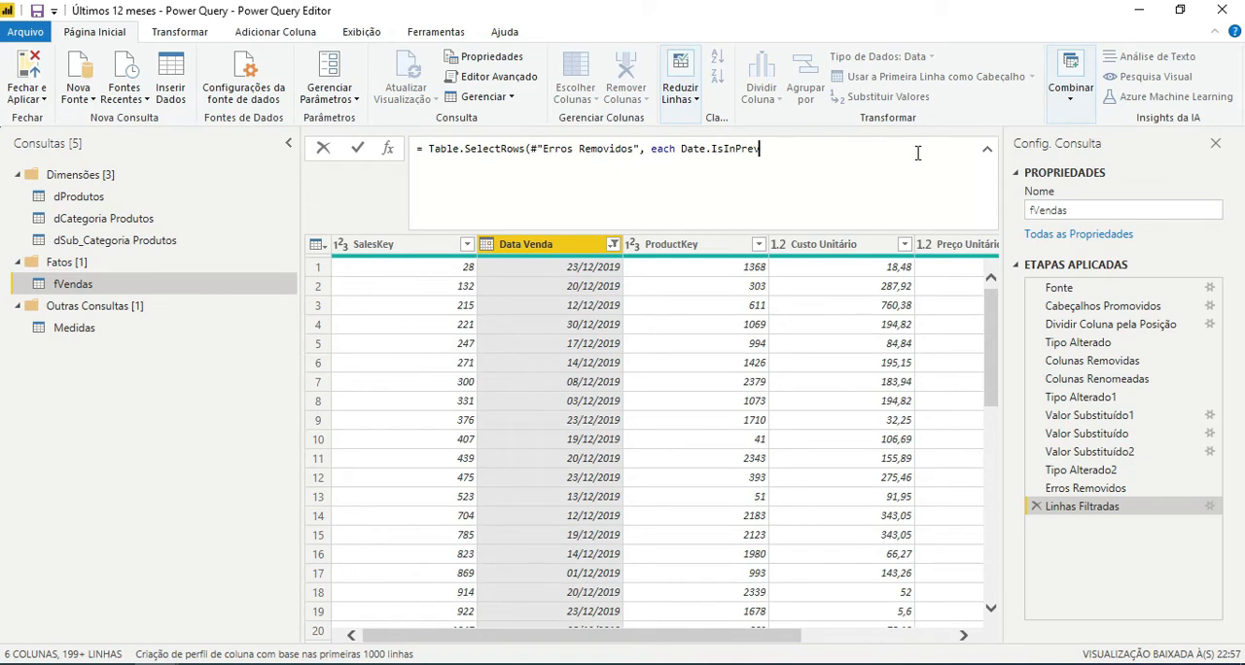
key("BackSpace")
key("BackSpace")
key("BackSpace")
key("BackSpace")
key("BackSpace")
key("BackSpace")
key("BackSpace")
key("BackSpace")
key("BackSpace")
Begin a new row condition after "each" with [Data Venda] >= Date.AddMonths.
type("[]")
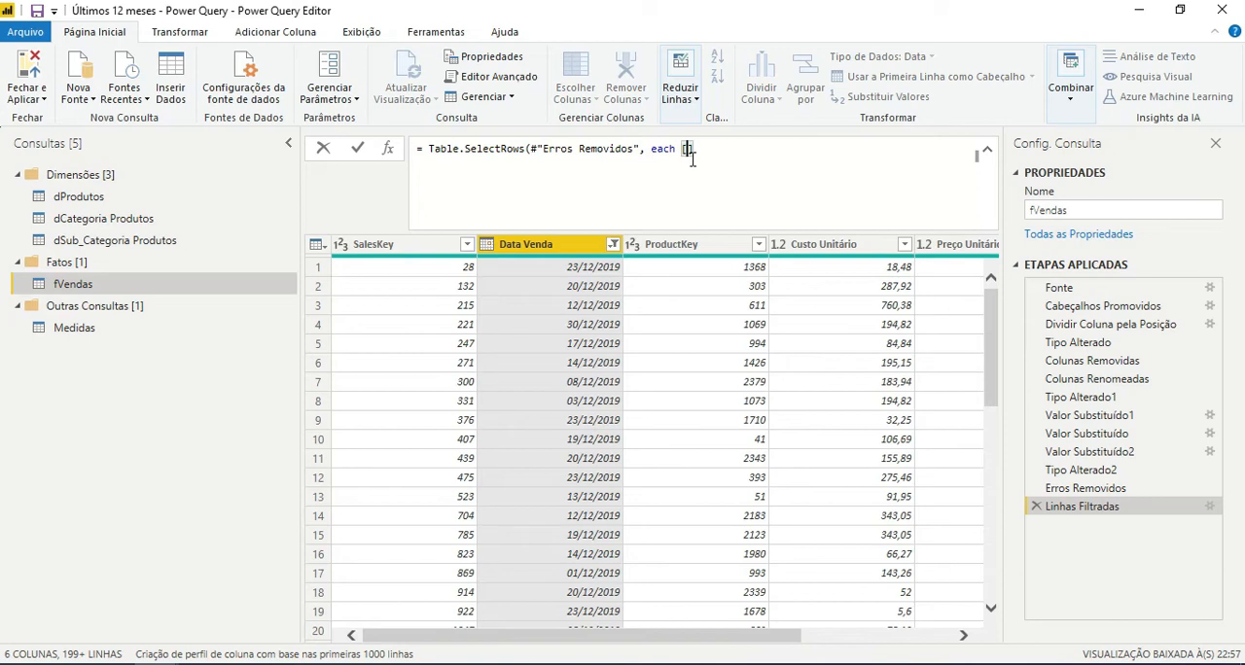
type("Data Venda")
type(" >= Date")
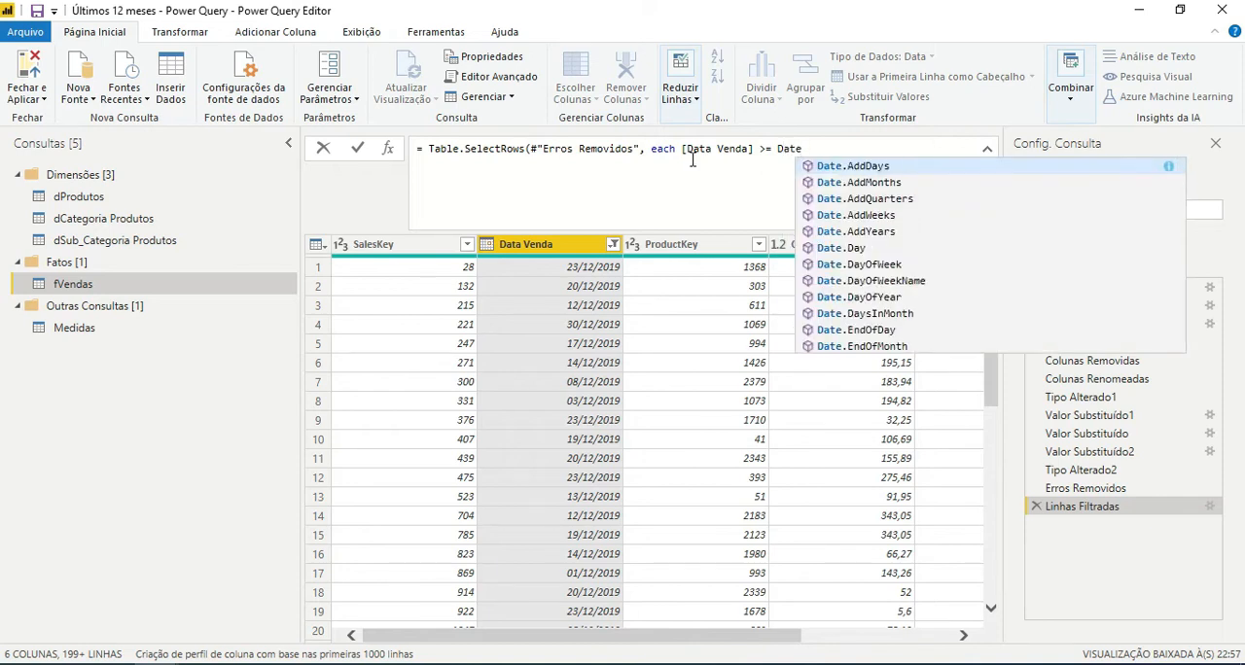
key("Down")
key("Tab")
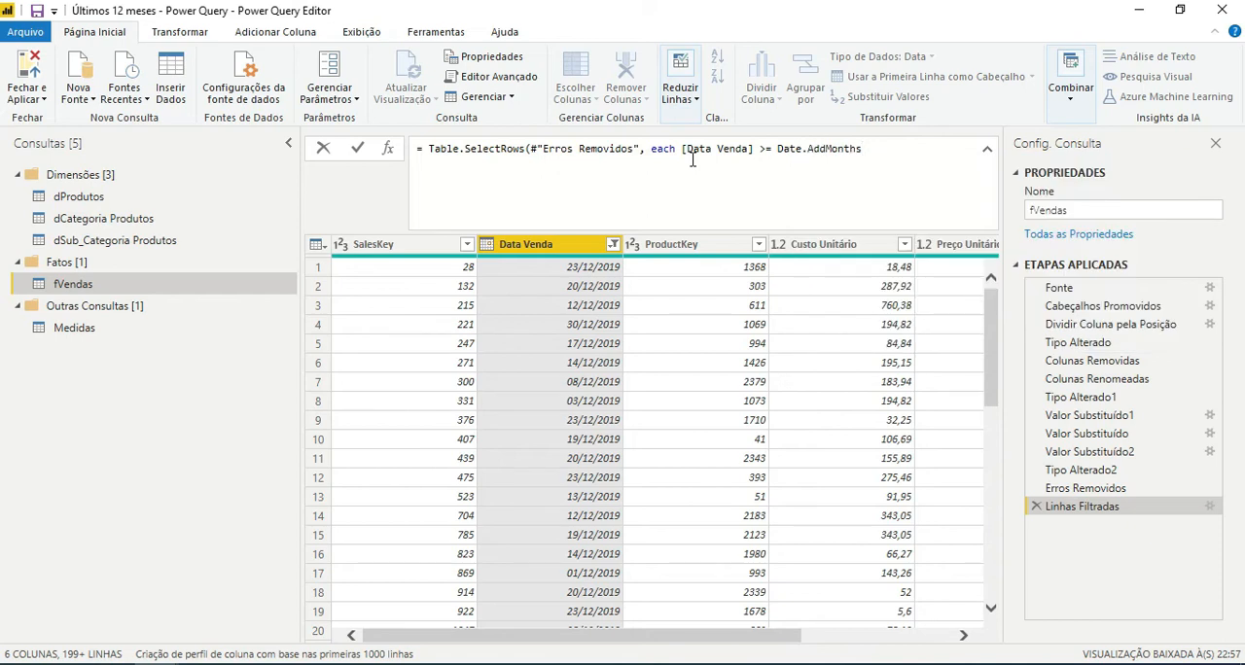
Supply today's date as the first argument of Date.AddMonths using DateTime.Date(DateTime.LocalNow()).
type("(")
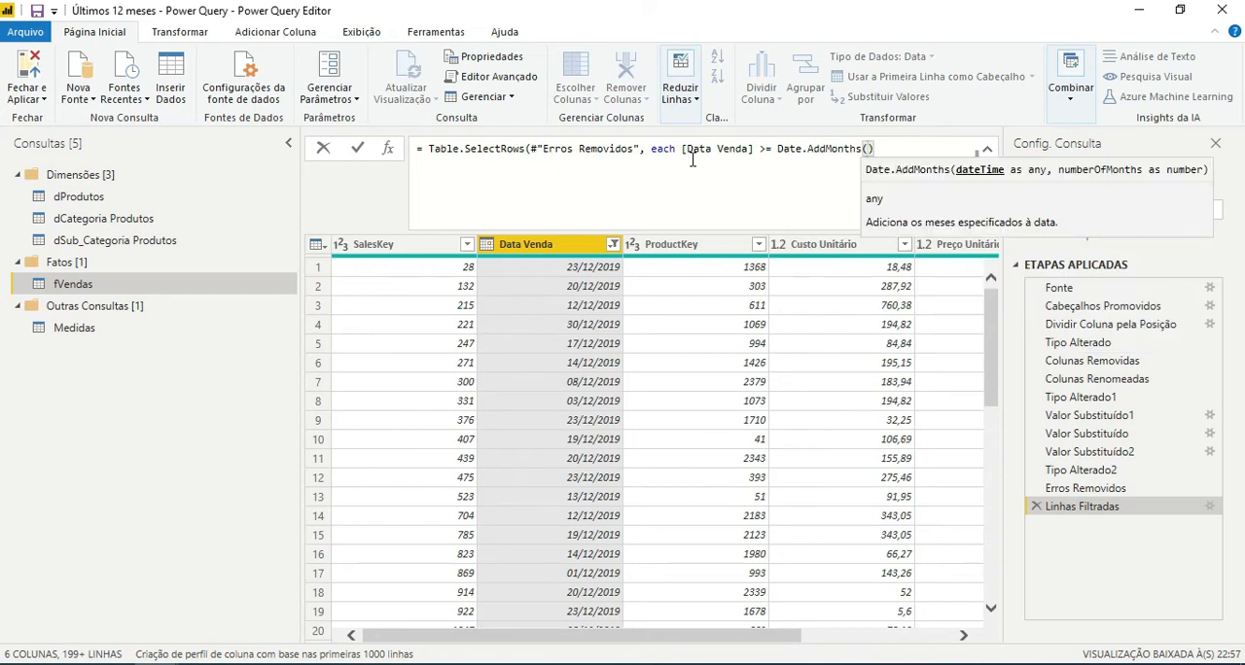
type("Date")
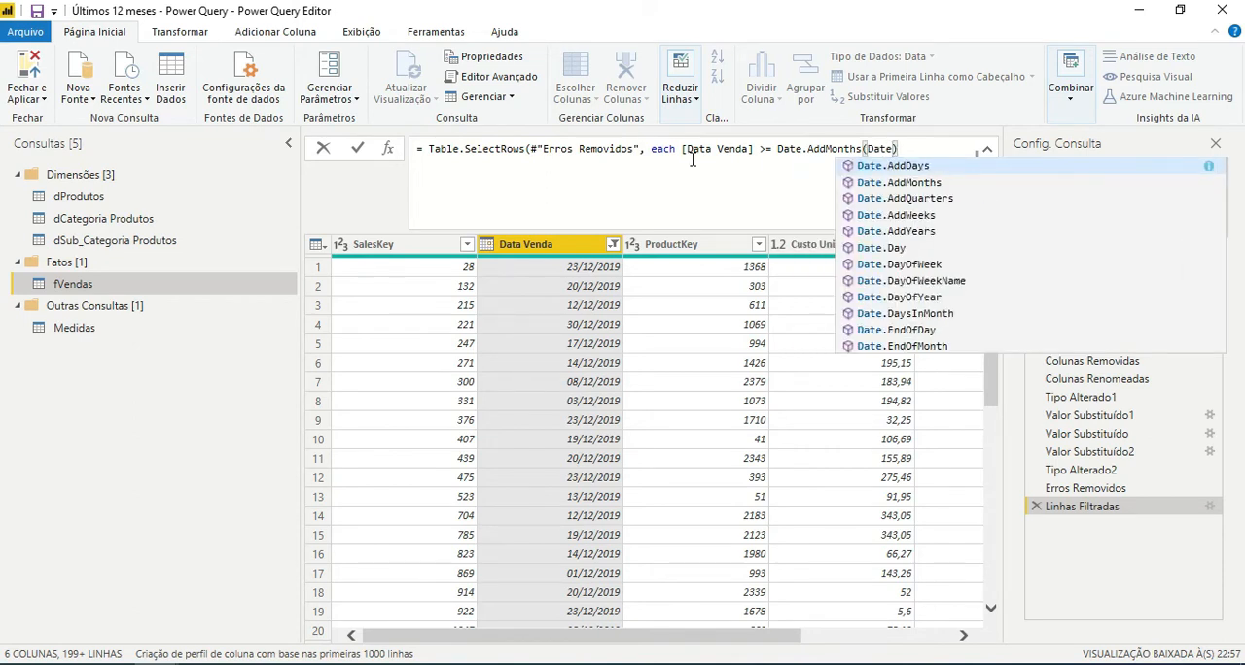
type("Time")
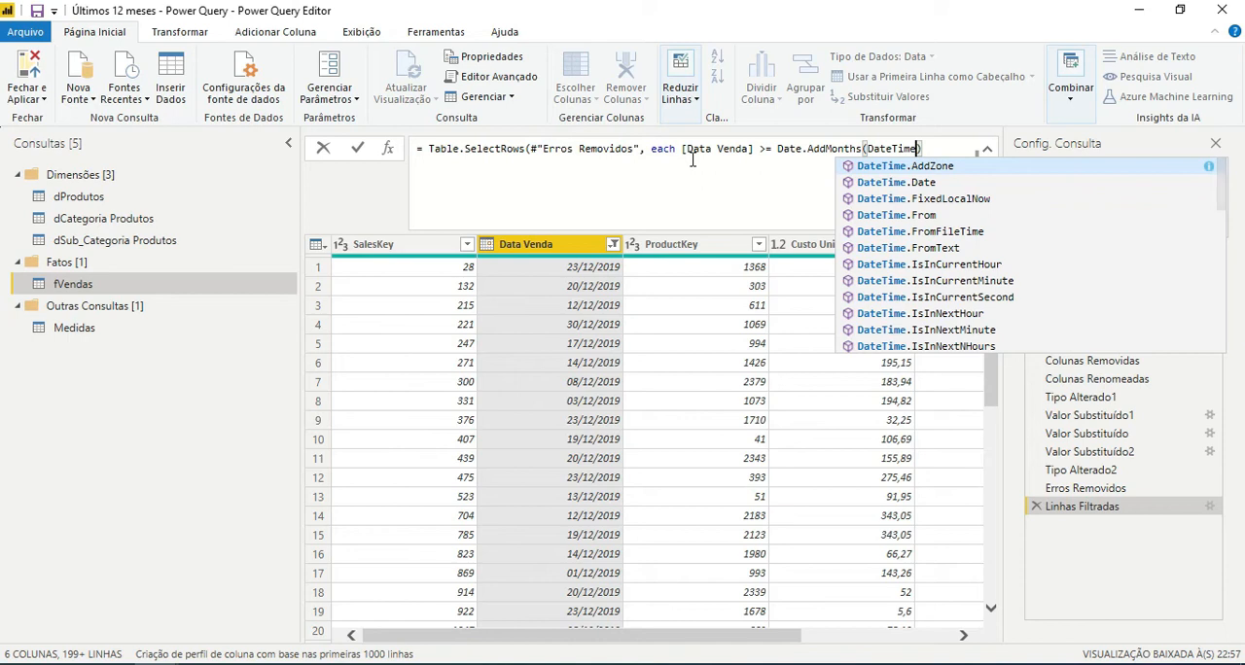
type(".Date")
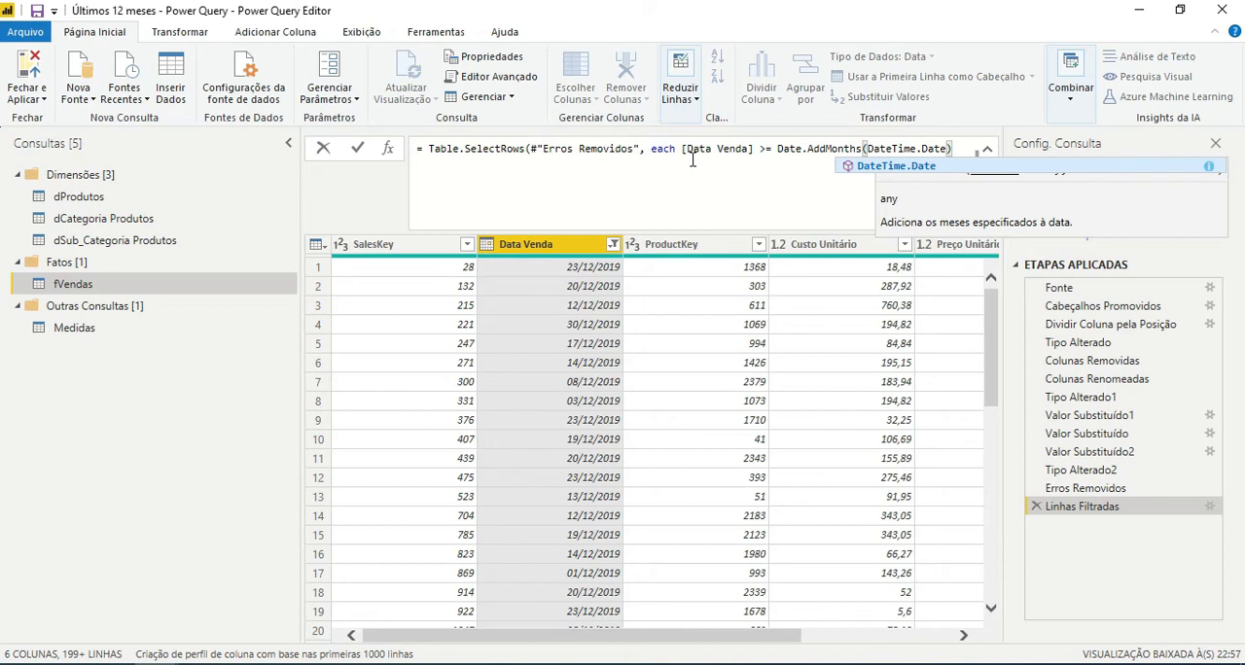
type("(")
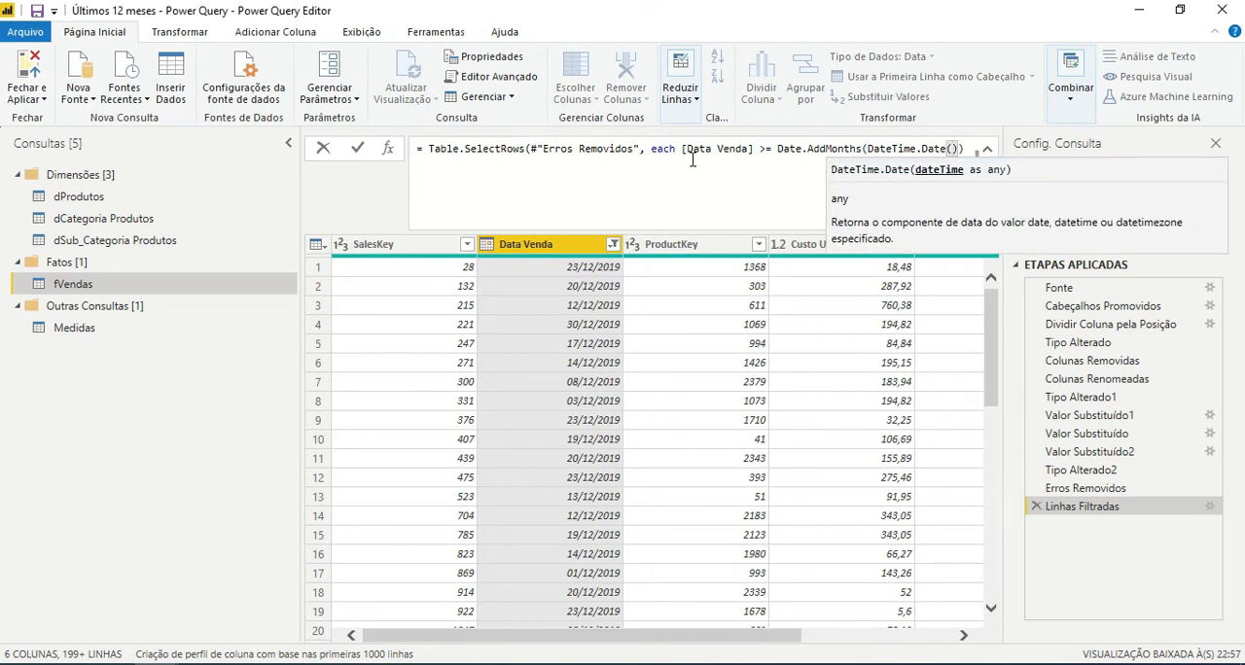
type("Date")
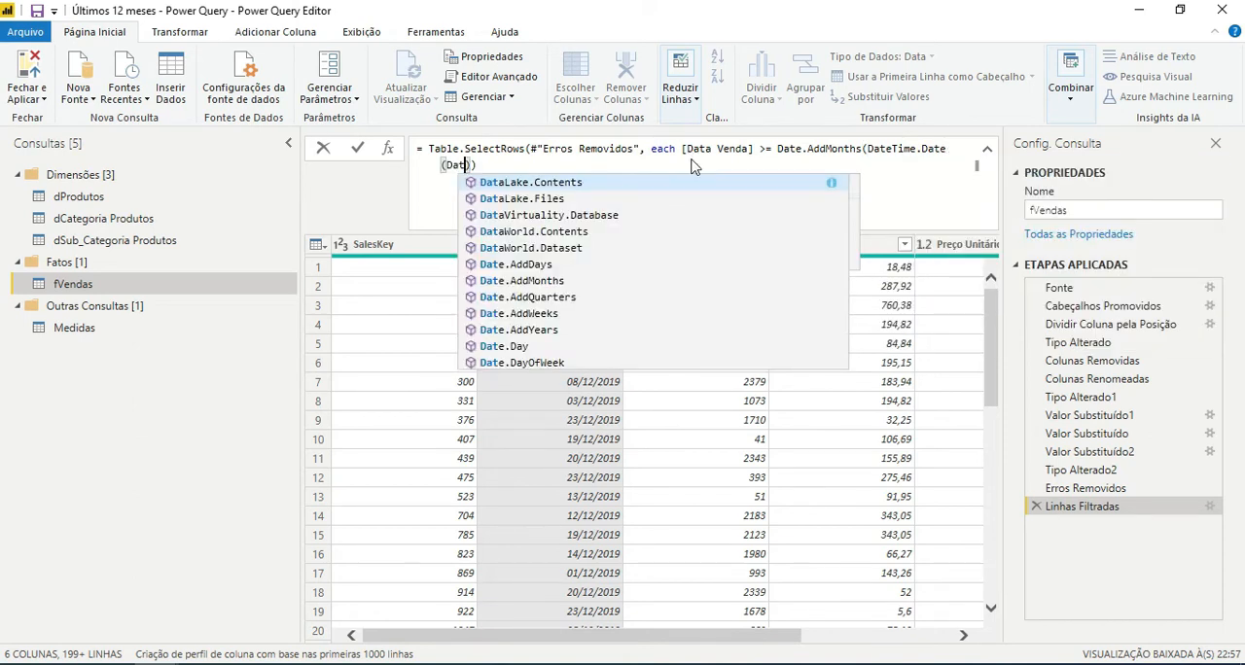
type("Time")
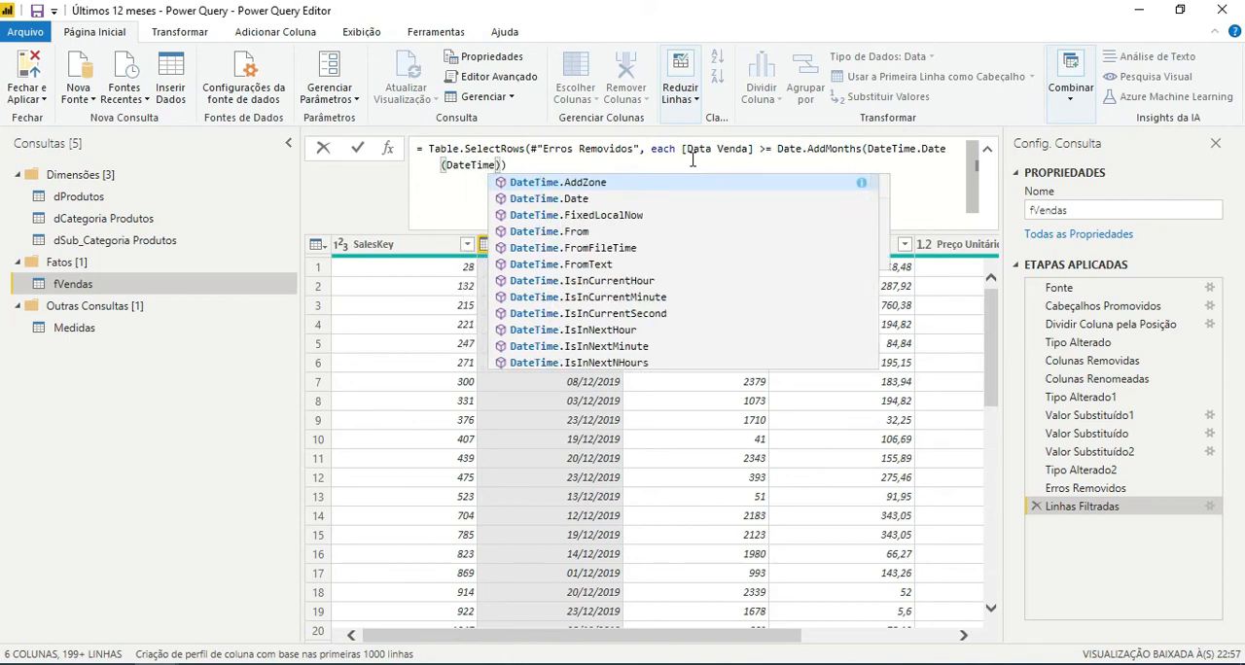
type(".Loca")
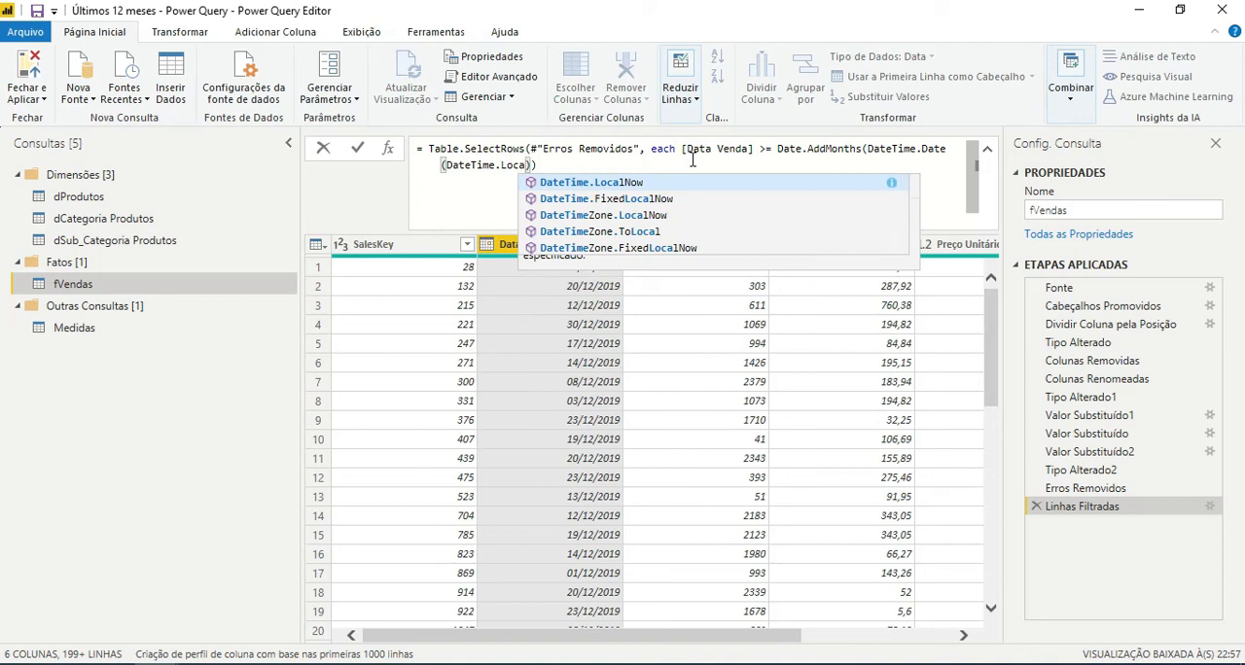
key("Tab")
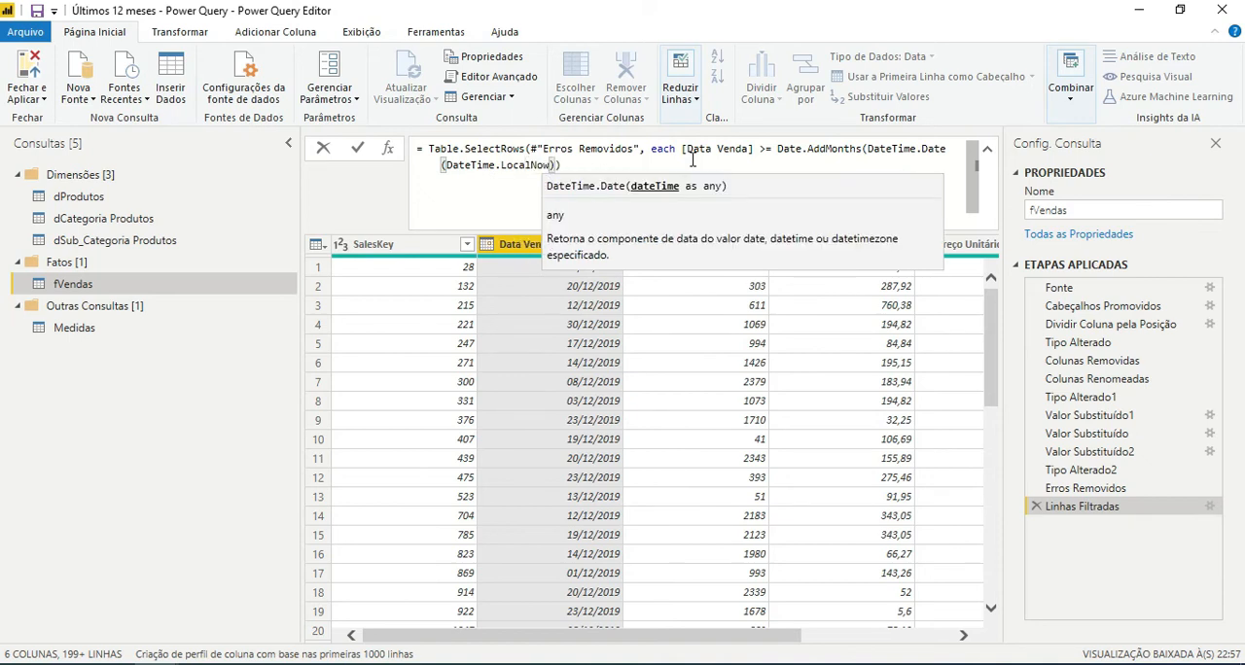
type("(")
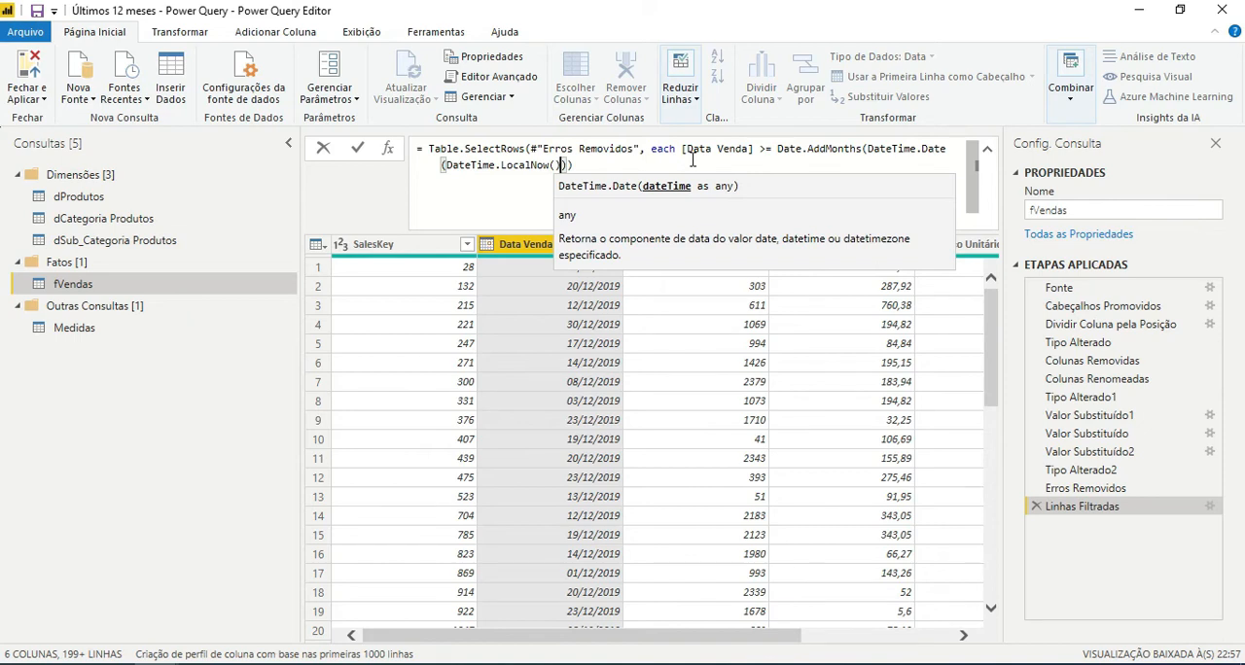
Set the number-of-months argument of Date.AddMonths to -12, placed after the closed DateTime.Date call.
type(",")
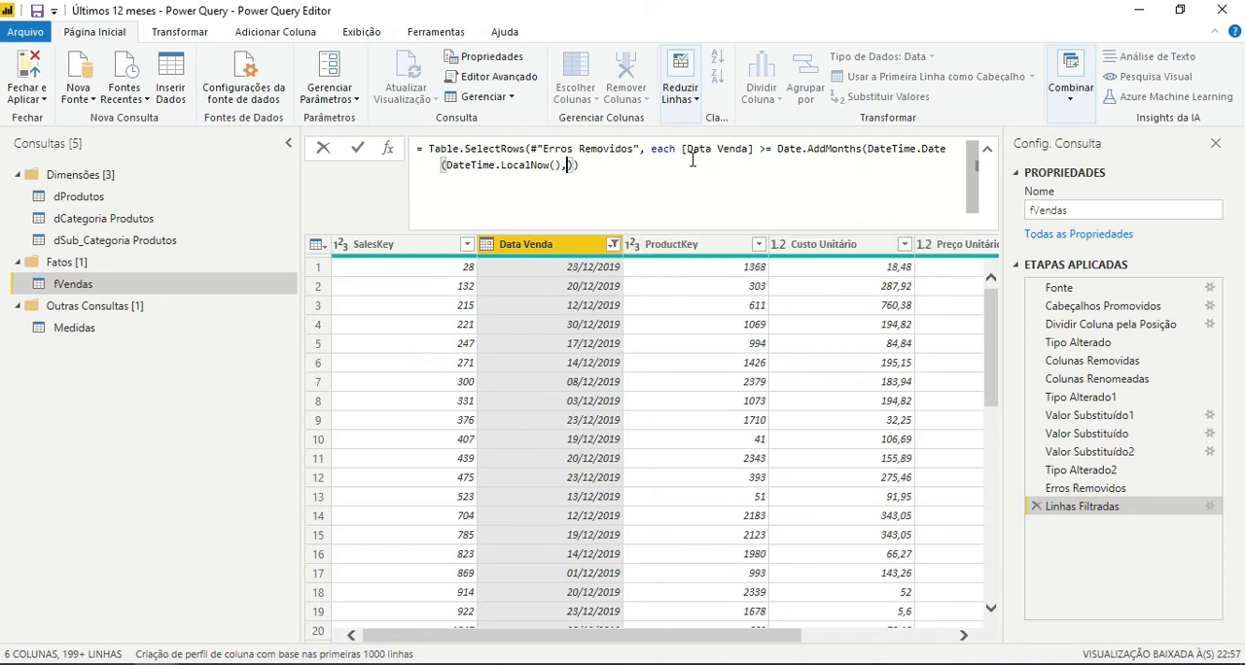
key("BackSpace")
type(",")
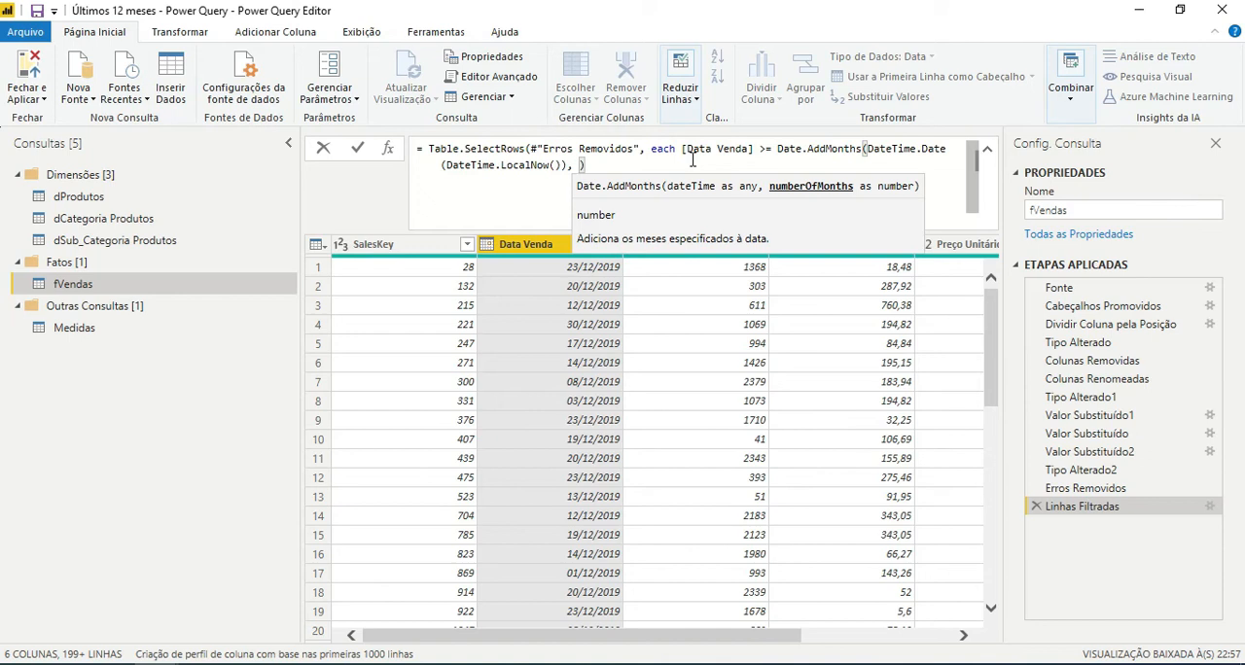
type("-")
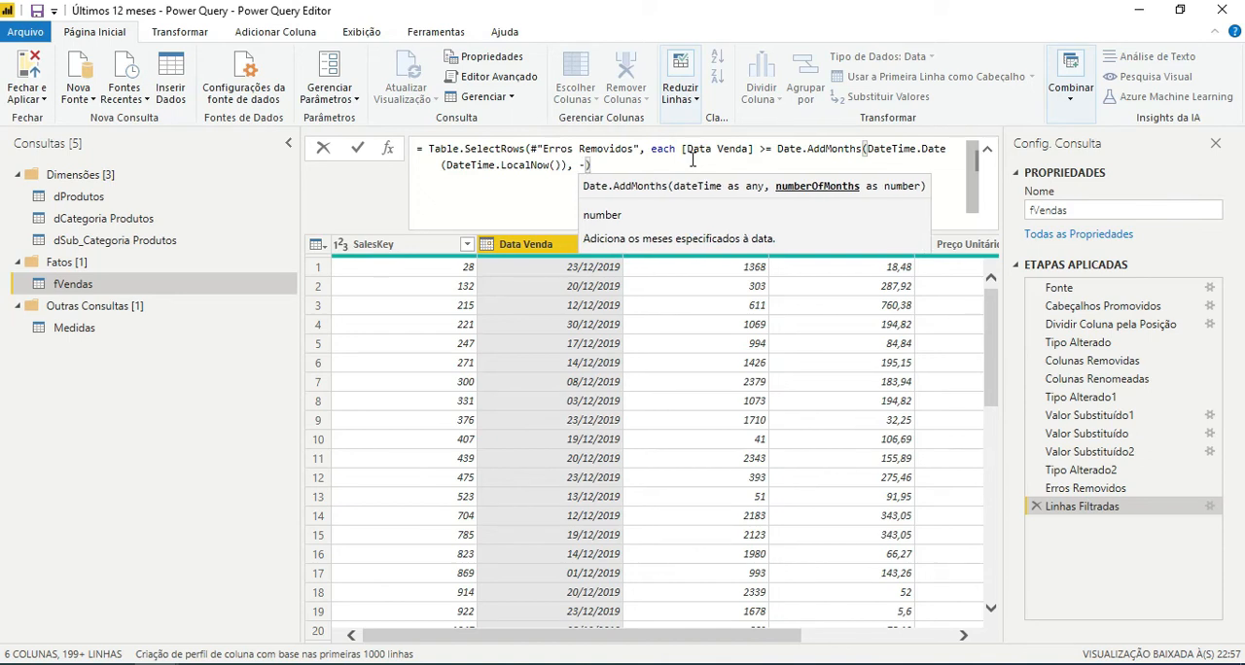
type("12")
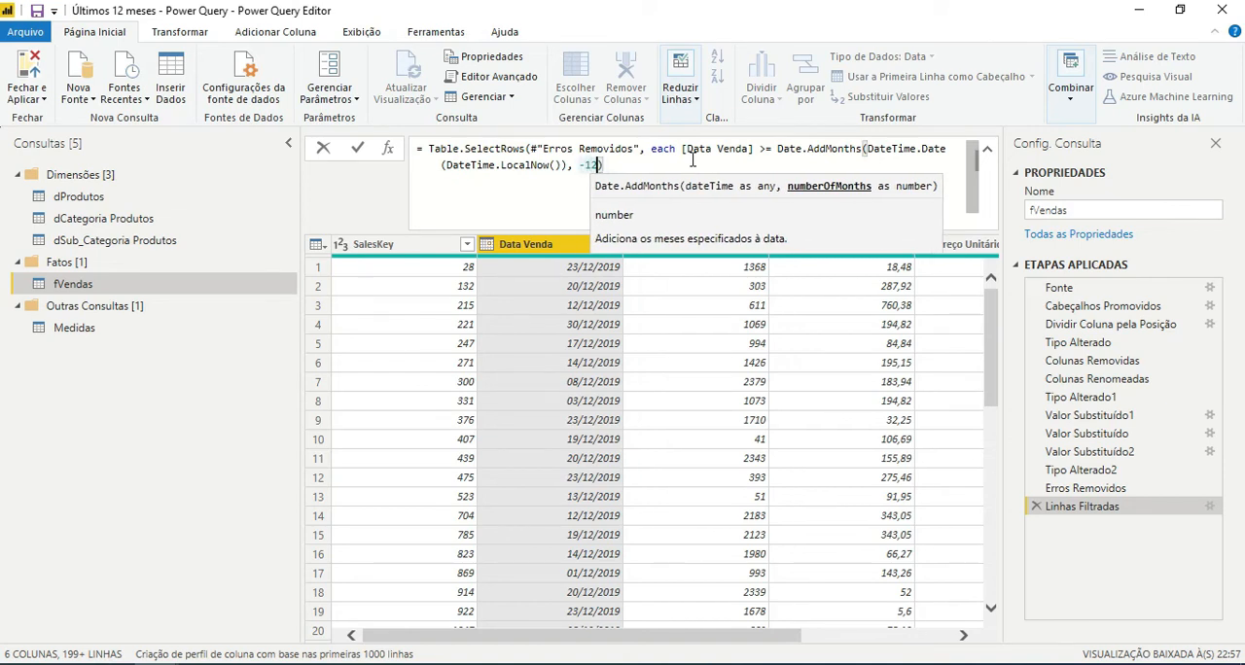
Add the closing parenthesis for Table.SelectRows, remove the space before -12, and commit the Linhas Filtradas formula.
key("End")
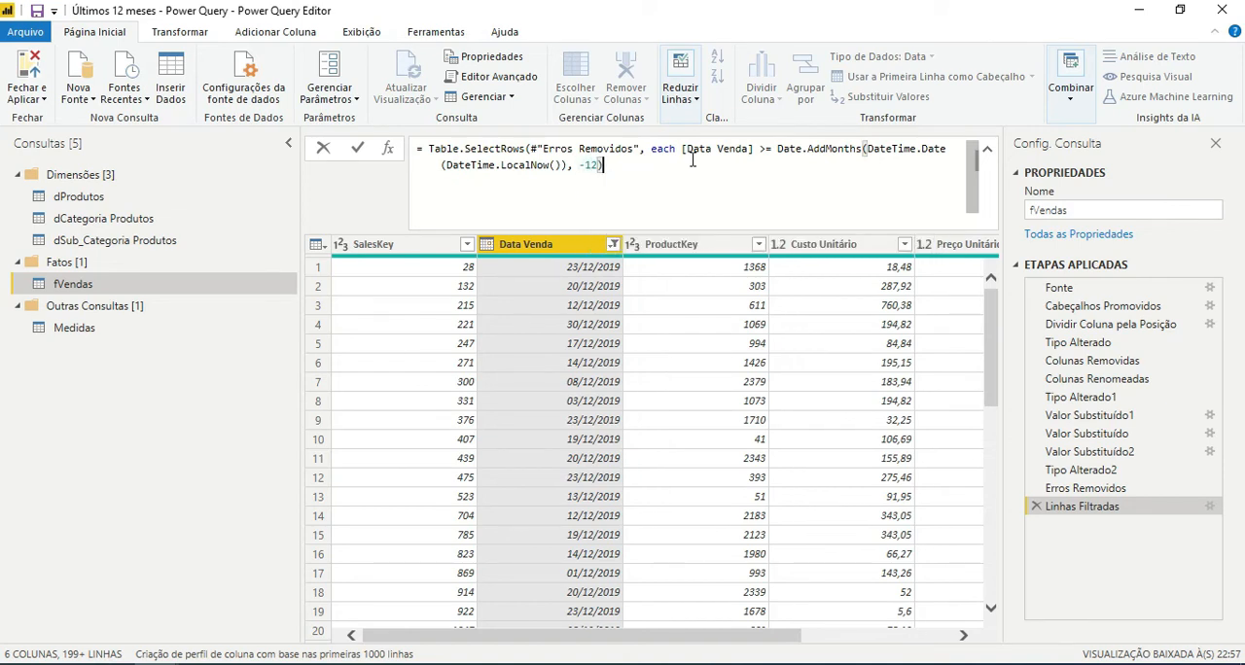
type(")")
key("Left")
key("Left")
key("Left")
key("Left")
key("Left")
key("BackSpace")
key("Right")
key("Right")
key("Right")
key("Right")
key("Right")
key("Right")
key("Return")
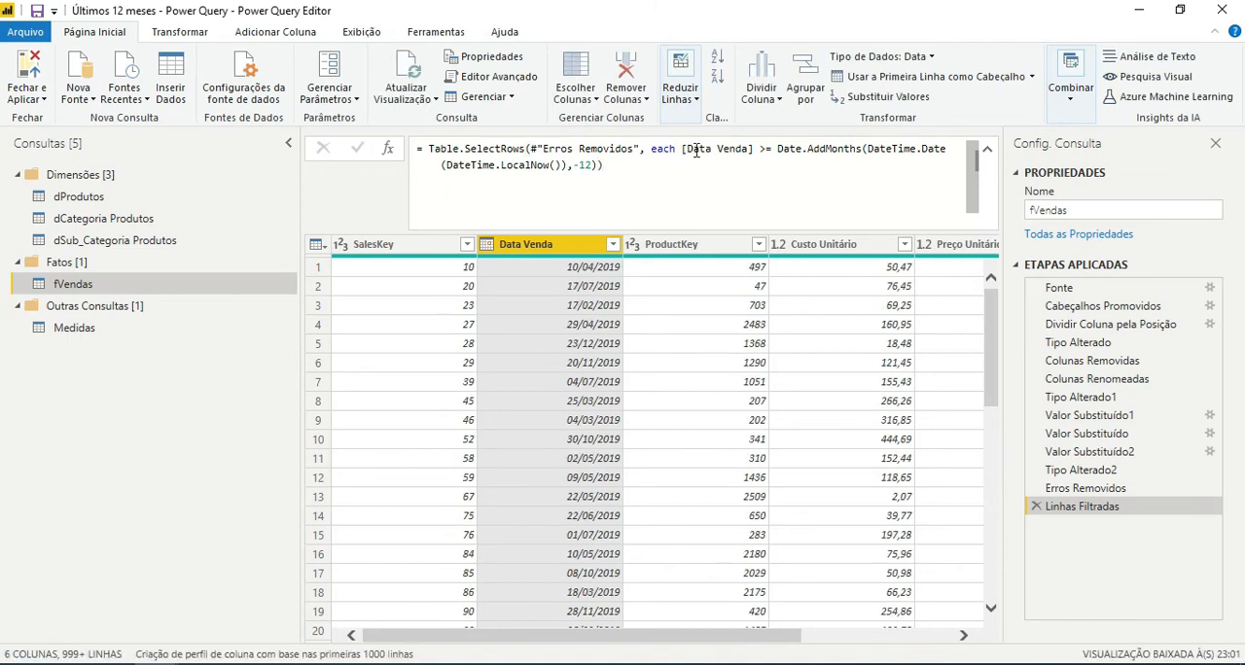
Examine the complete list of Data Venda dates in the column's filter, loading more values, without changing the filter.
left_click(612, 244)
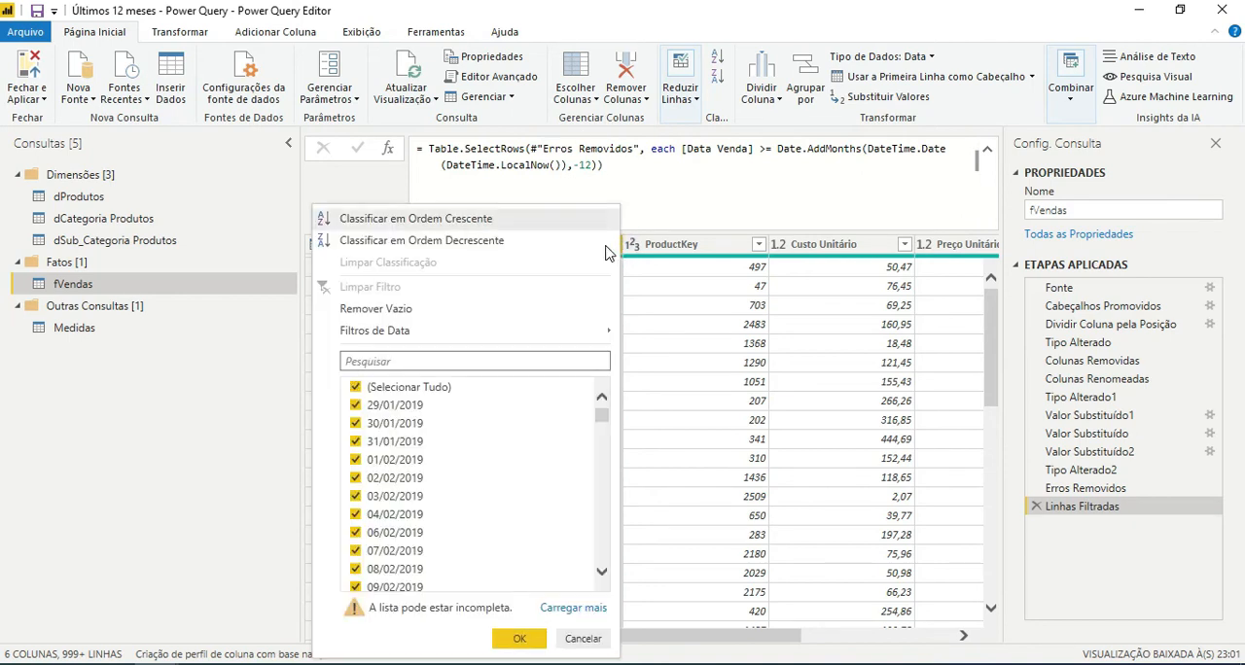
left_click(583, 607)
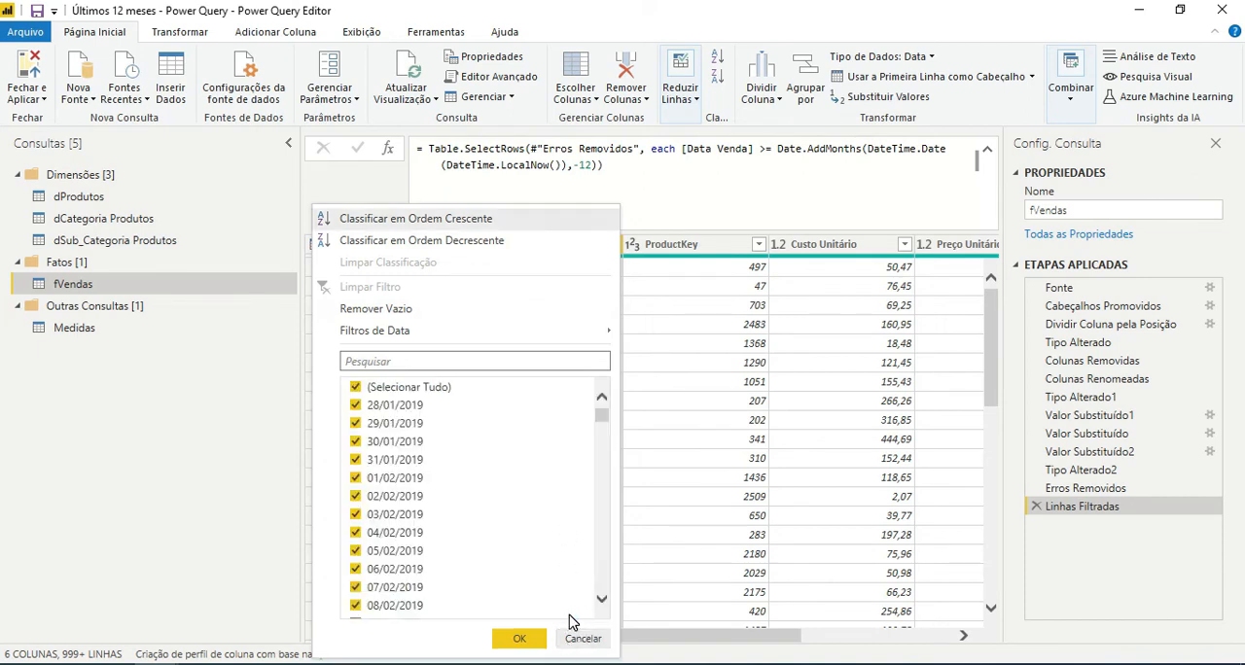
left_click(581, 618)
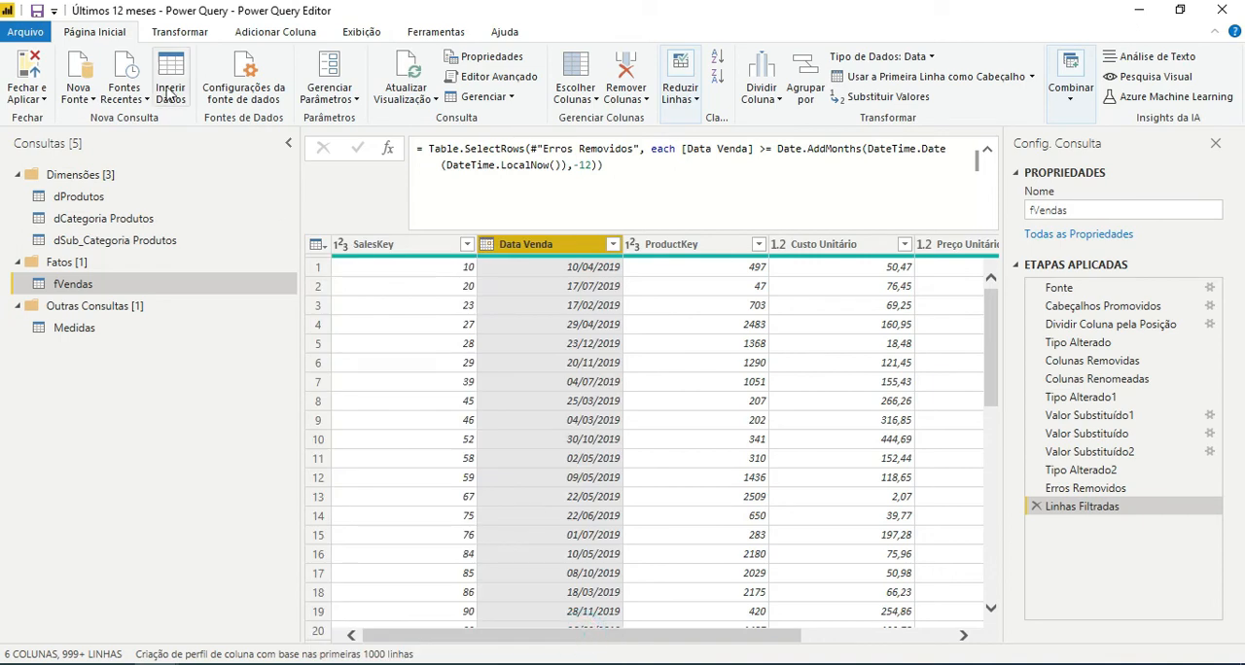
Apply the pending query changes without closing the editor and switch to the Power BI Desktop window.
left_click(38, 99)
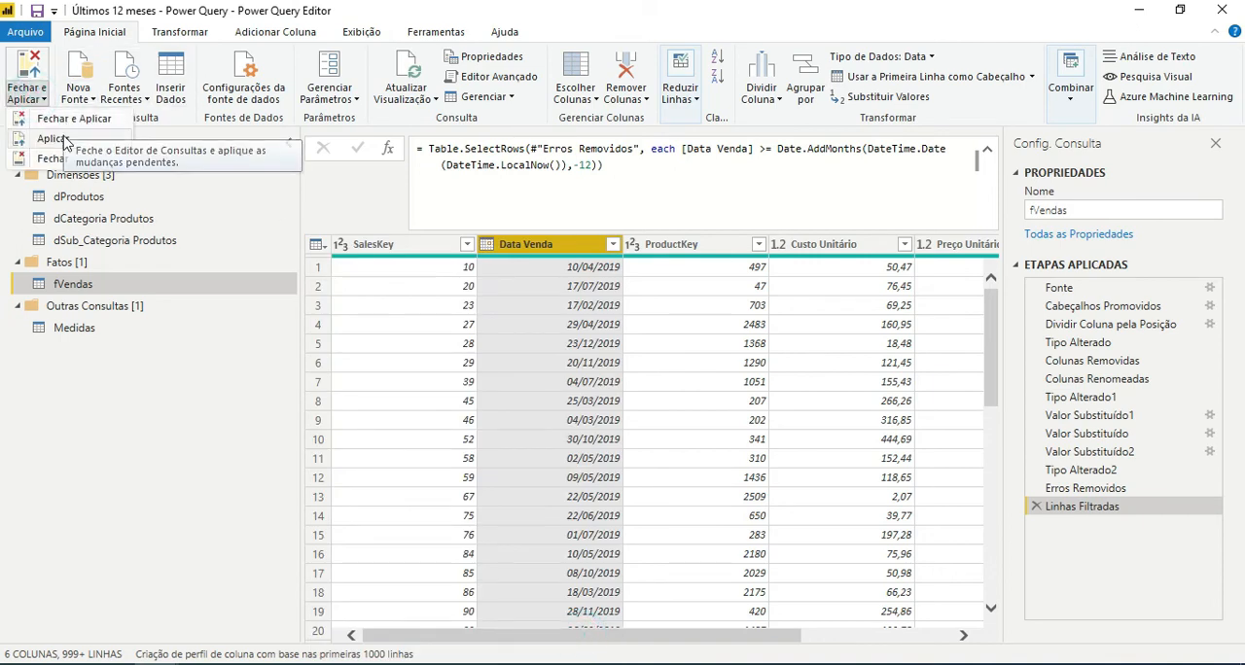
left_click(52, 138)
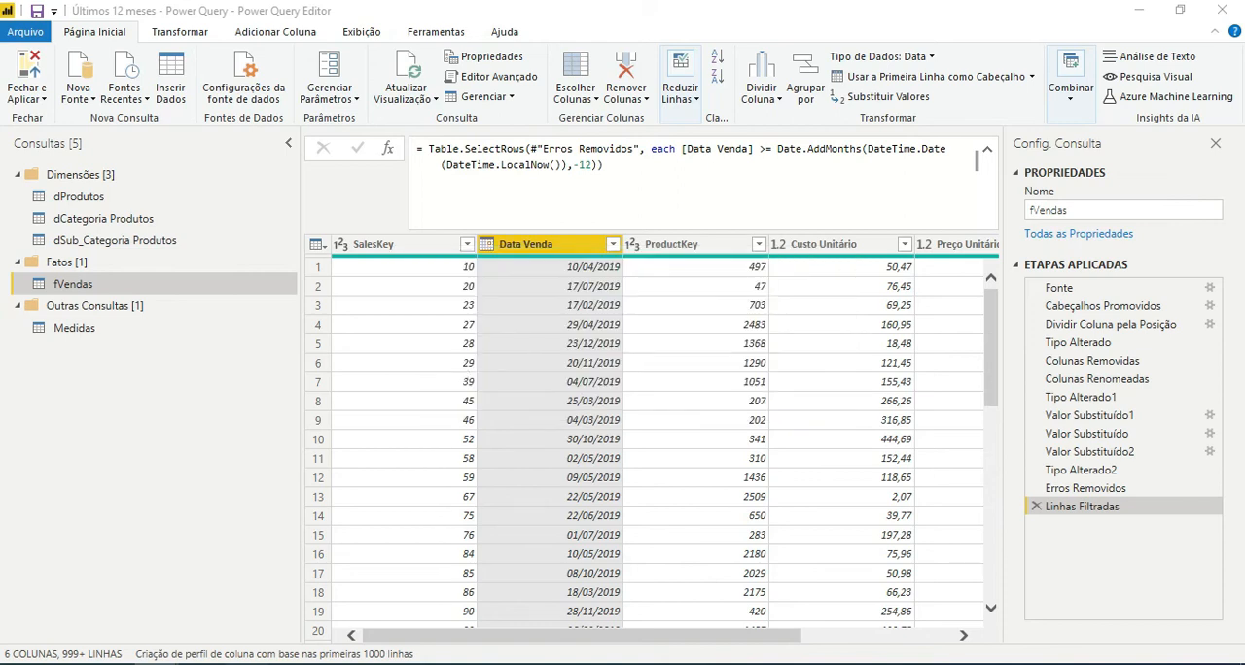
mouse_move(196, 663)
left_click(151, 609)
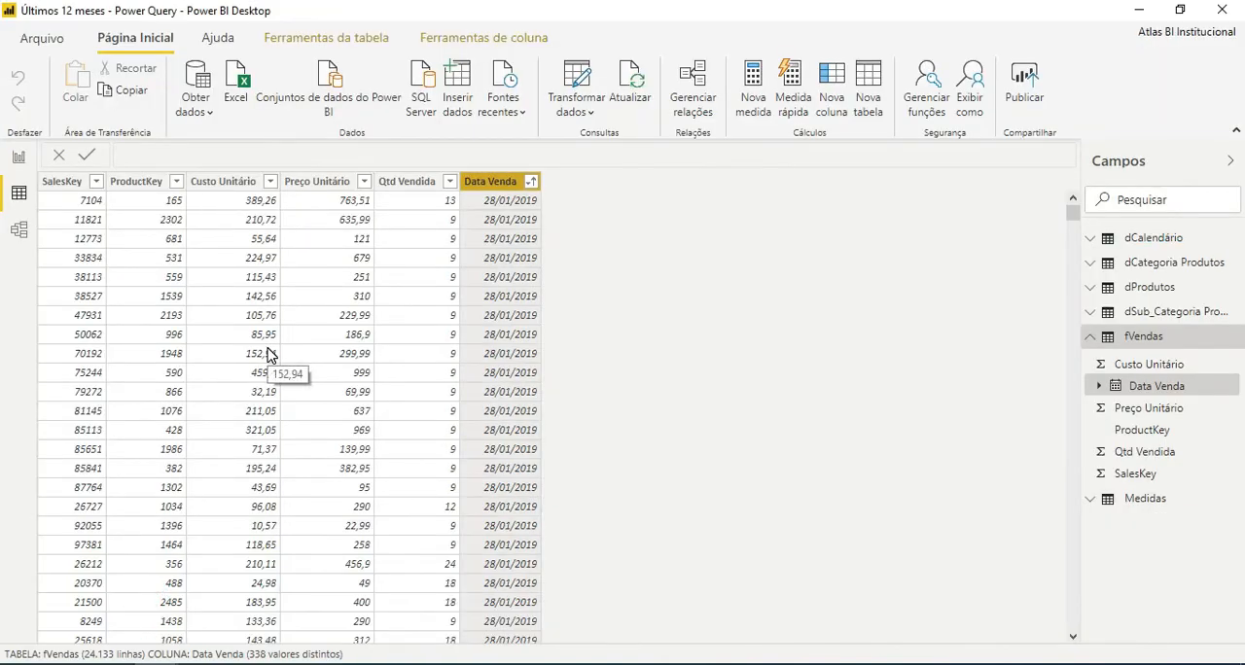
Check the Data Venda filter values of the loaded fVendas table from earliest to latest, leaving the filter unchanged.
left_click(531, 181)
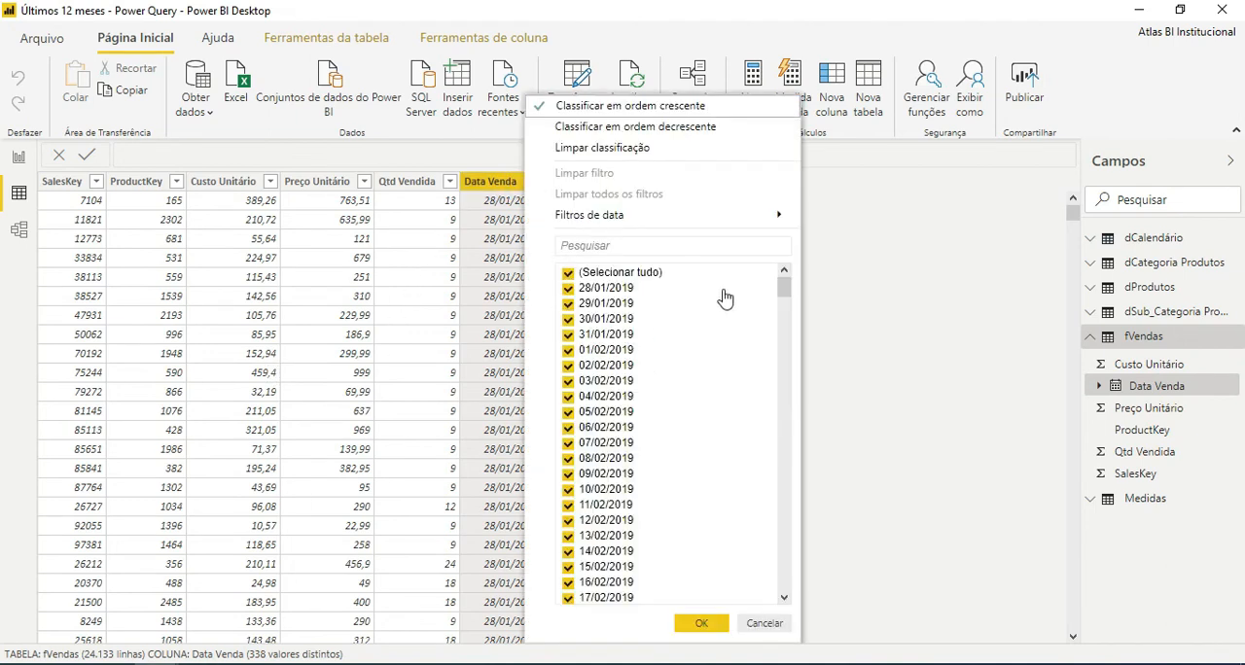
mouse_move(784, 283)
left_mouse_down()
mouse_move(772, 529)
mouse_move(785, 587)
mouse_move(797, 288)
mouse_move(790, 277)
mouse_move(775, 596)
mouse_move(780, 389)
mouse_move(768, 275)
left_mouse_up()
left_click_drag(788, 290, 778, 604)
left_click(759, 625)
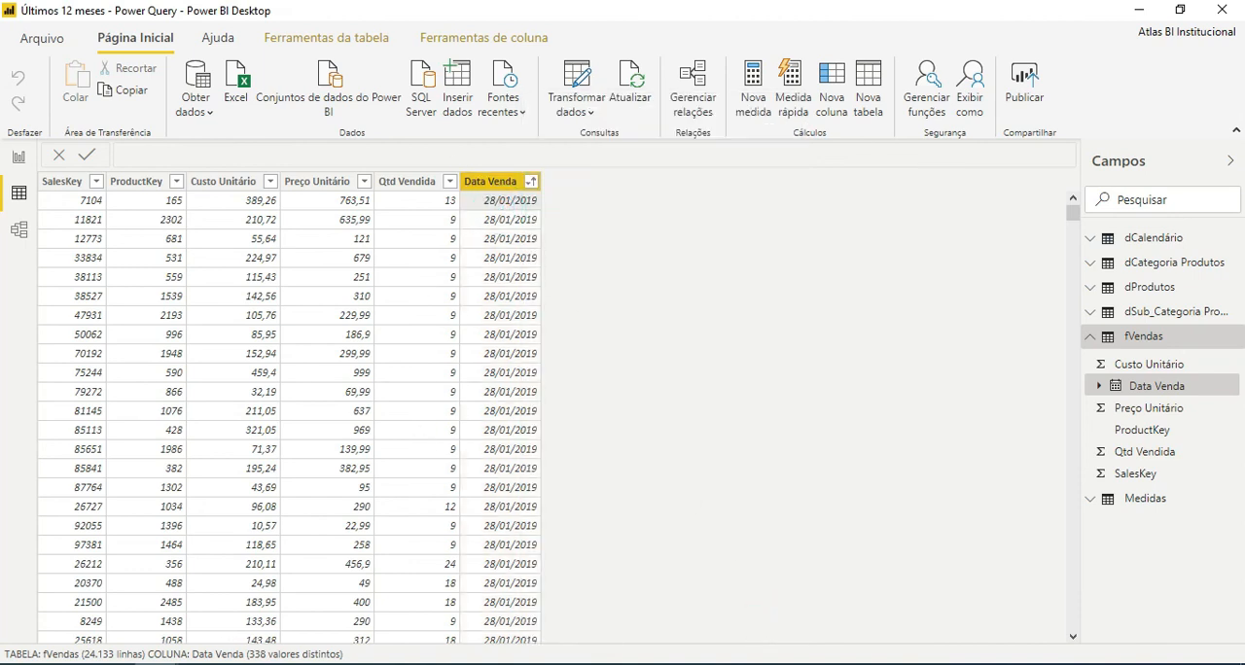
Return to Power Query Editor and review the DateTime.LocalNow and -12 arguments in the Linhas Filtradas formula.
left_click(287, 605)
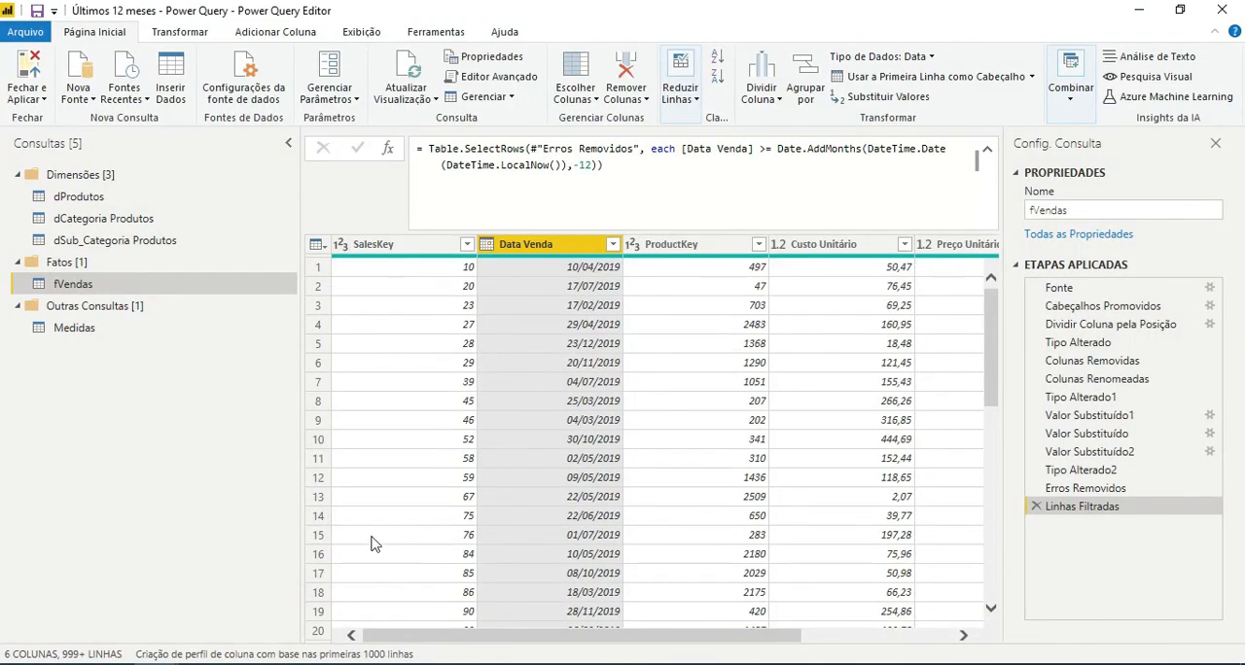
left_click(600, 166)
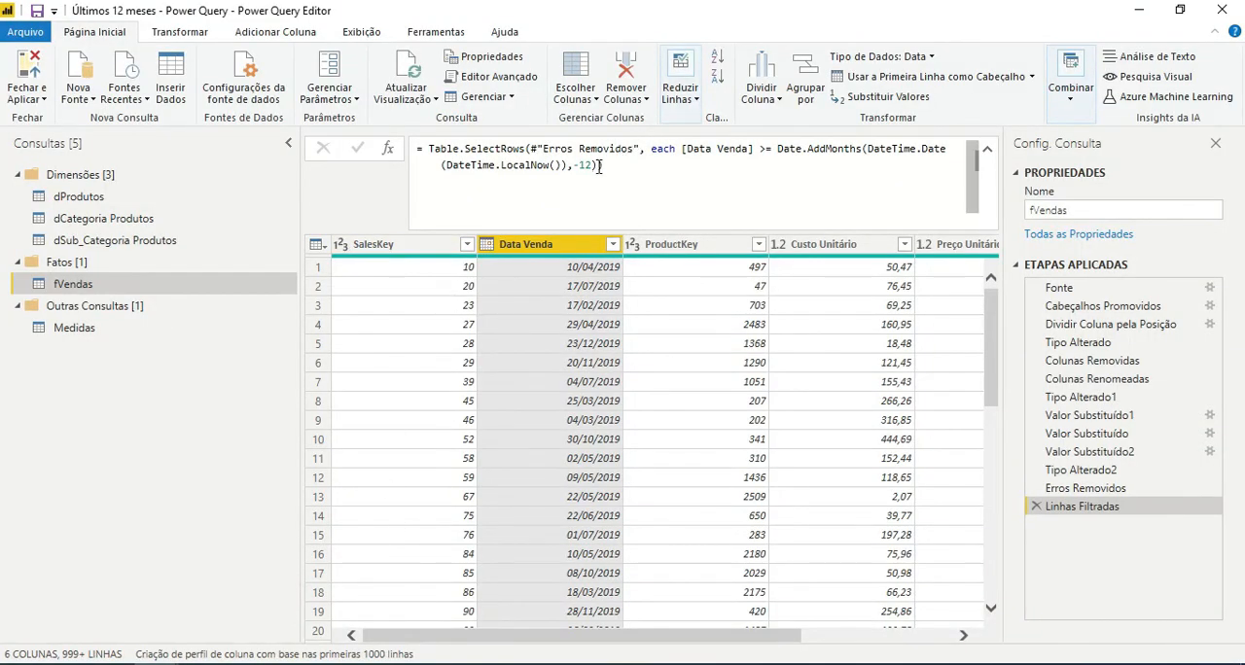
type(")")
left_click_drag(445, 165, 507, 165)
left_click(518, 165)
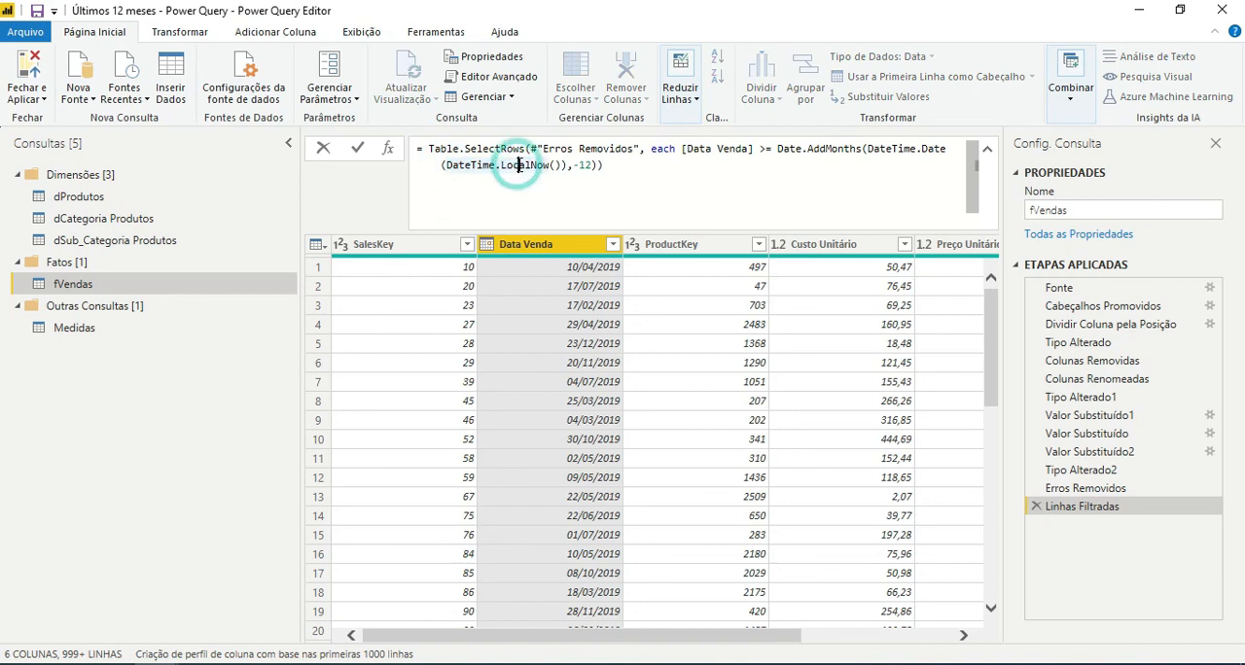
left_click(583, 166)
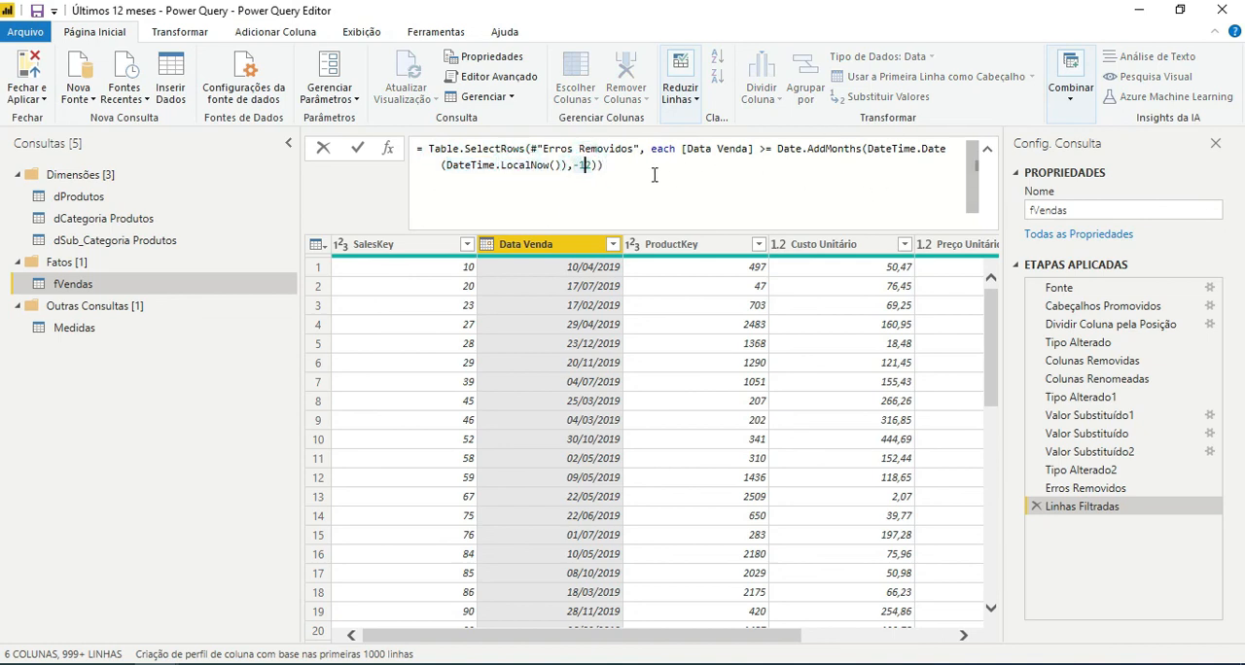
left_click(609, 166)
Switch back to Power BI Desktop and select the Qtd Vendida column in the fVendas data view.
left_click(154, 663)
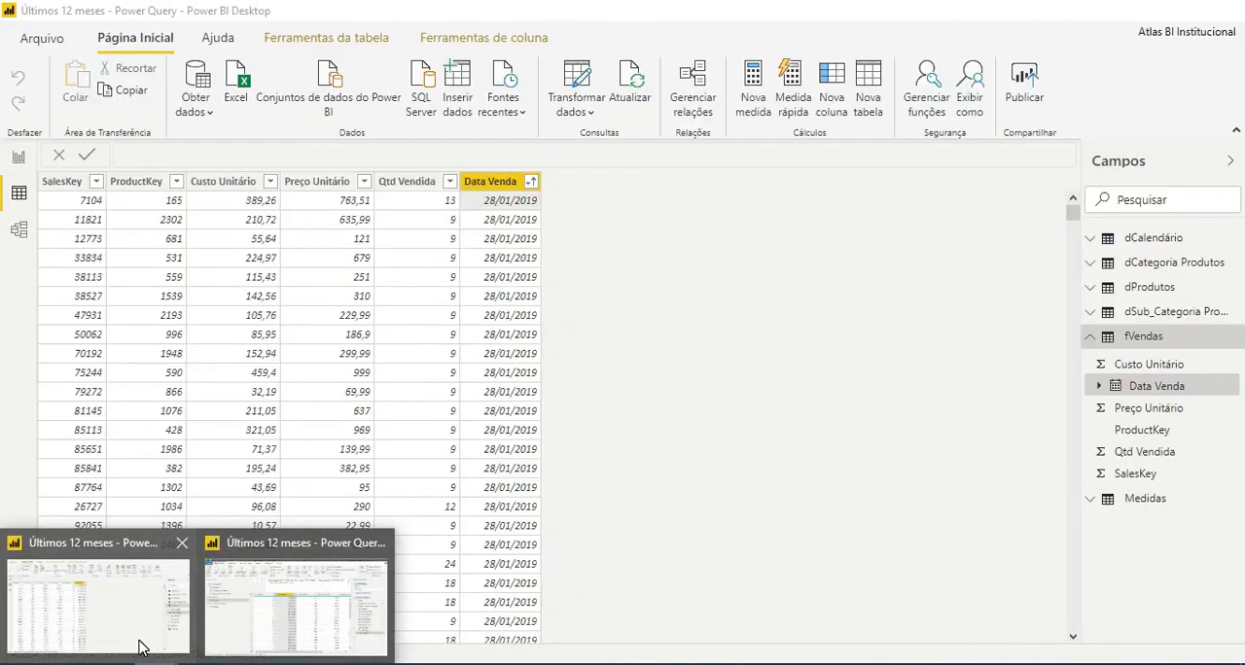
left_click(139, 642)
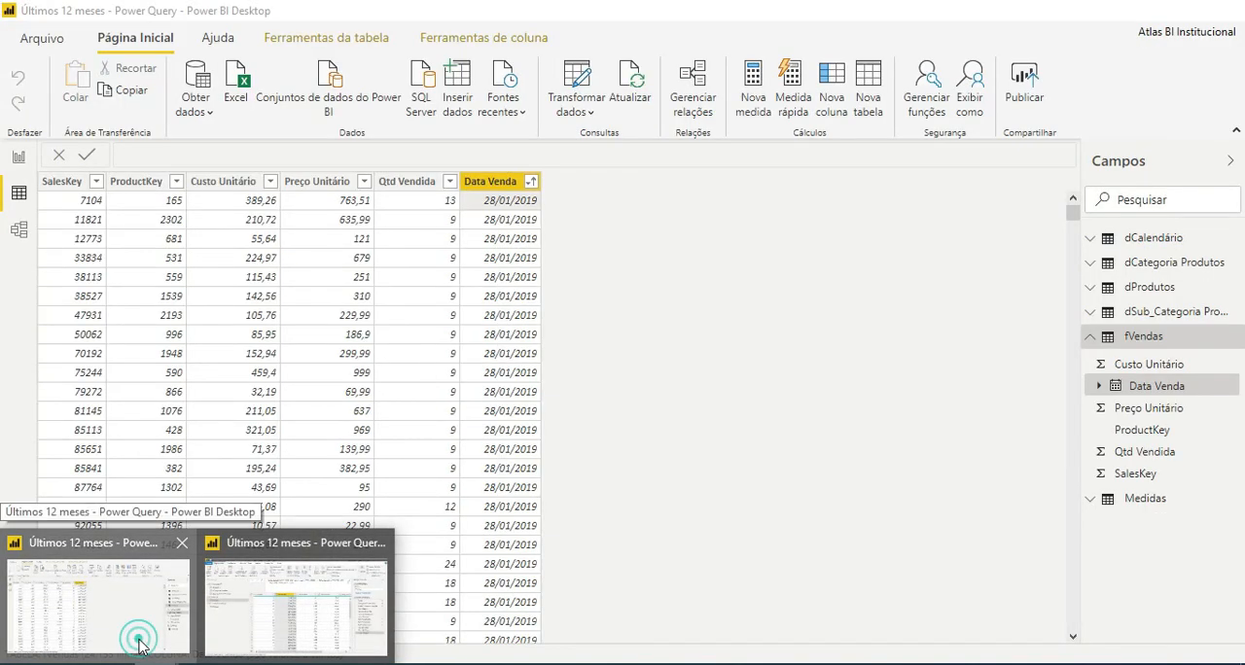
left_click(404, 284)
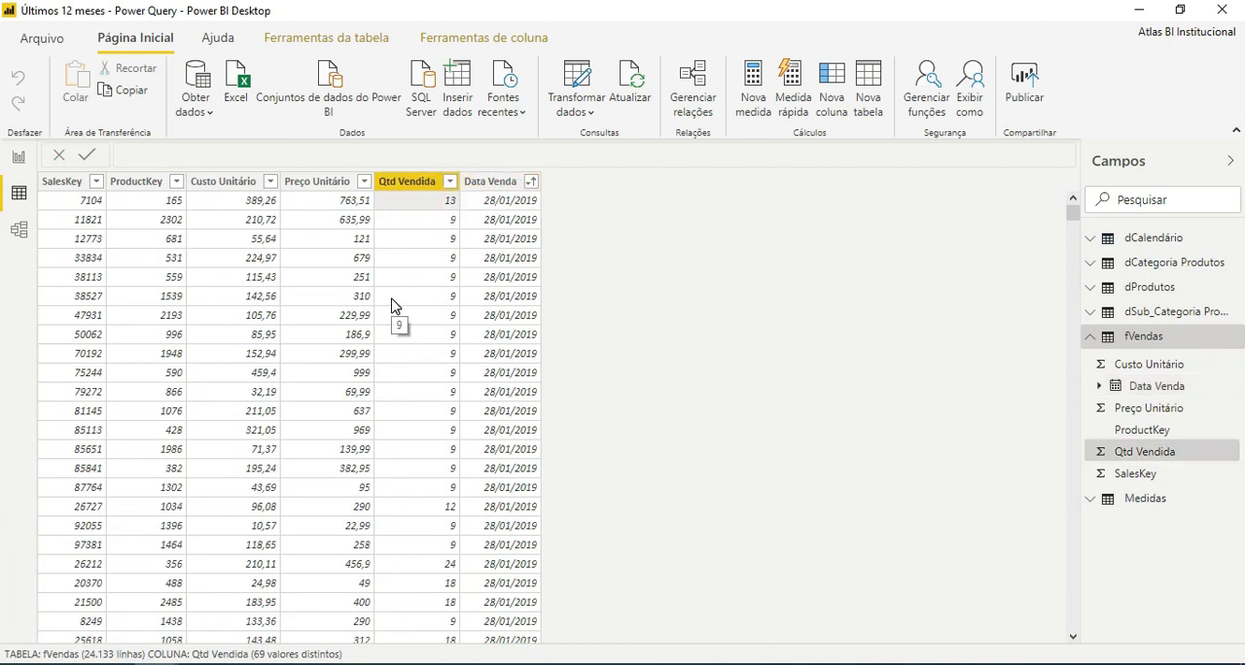